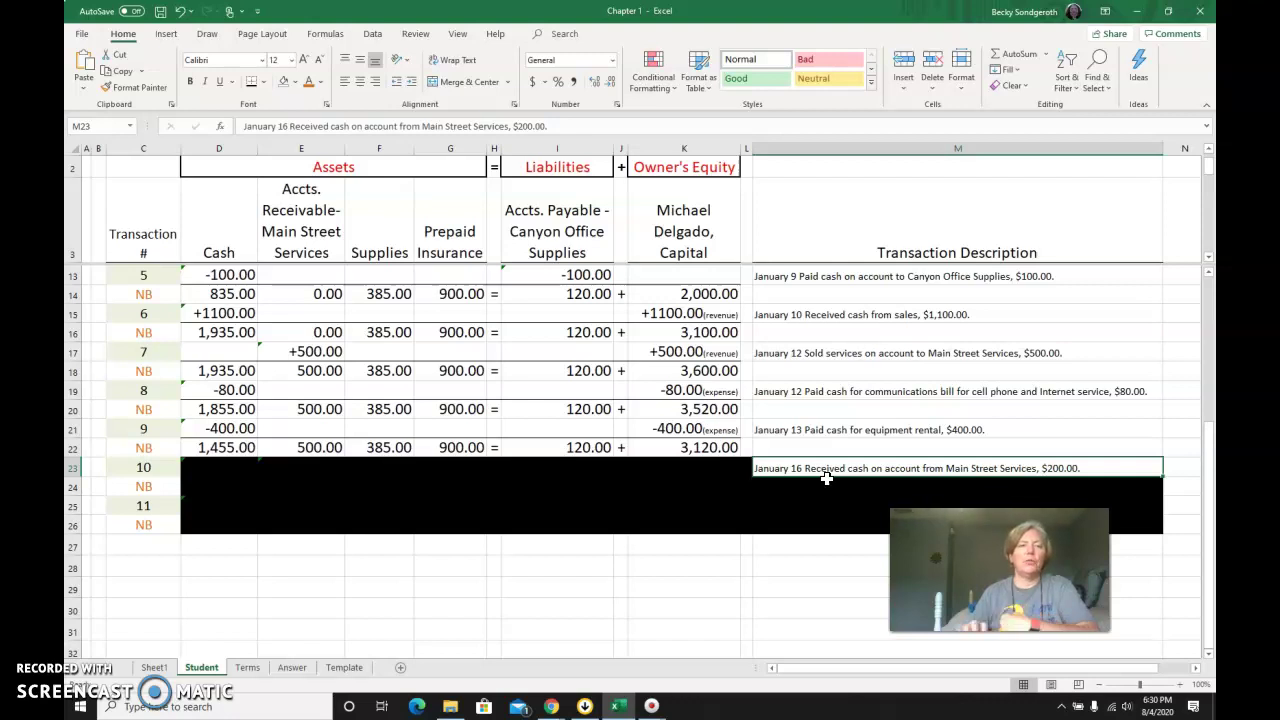
# - Clear the black fill from transaction 10's cash cell D23 and the accounts receivable cells E23:E24
pyautogui.click(911, 467)
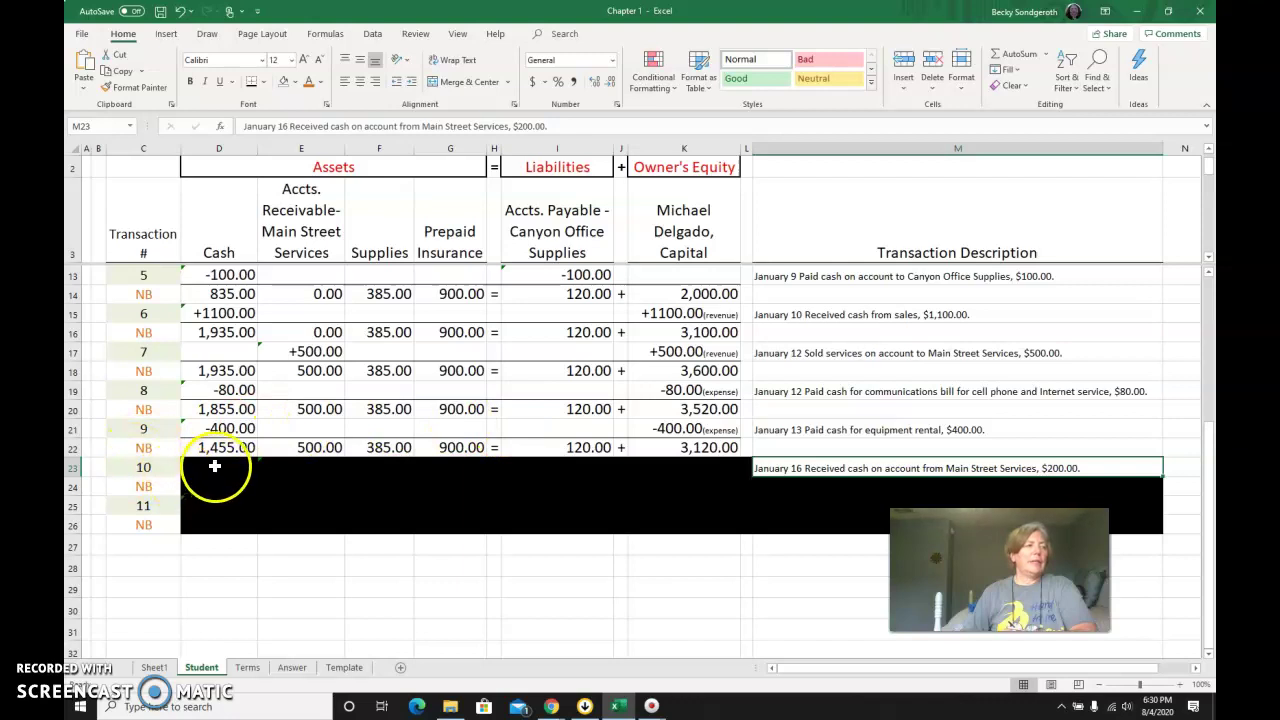
pyautogui.click(214, 466)
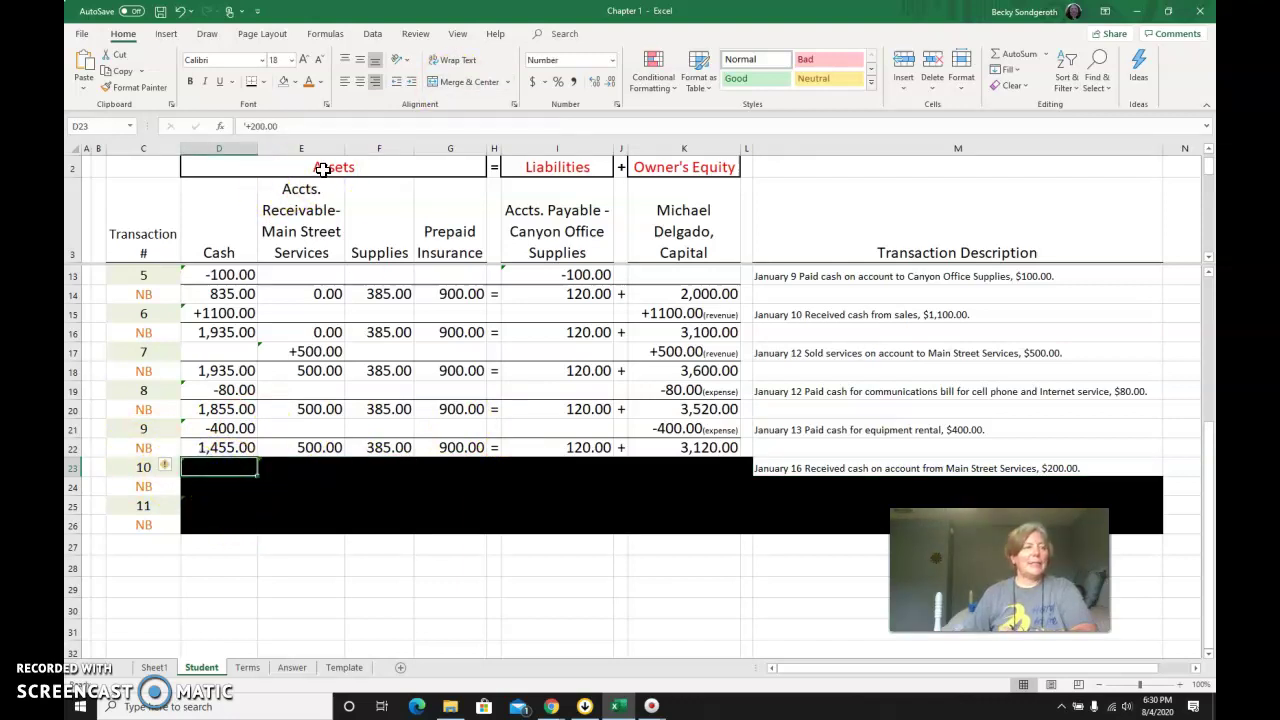
pyautogui.click(213, 464)
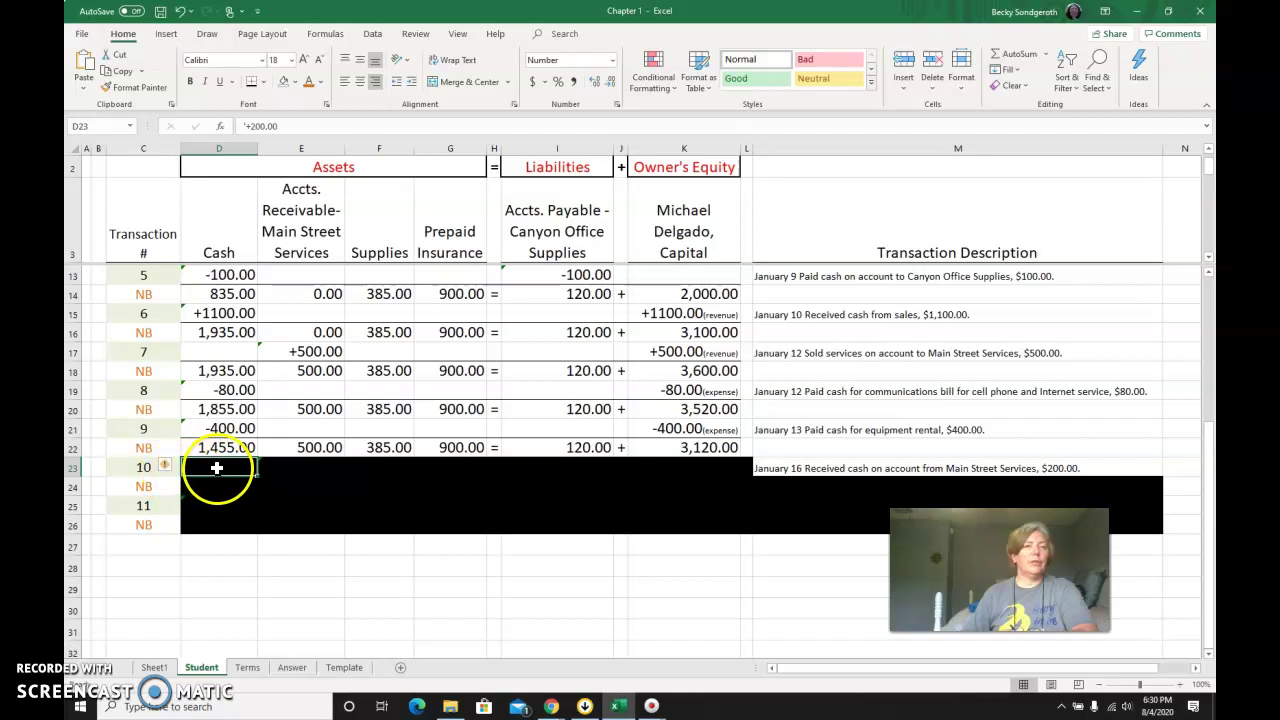
pyautogui.click(283, 84)
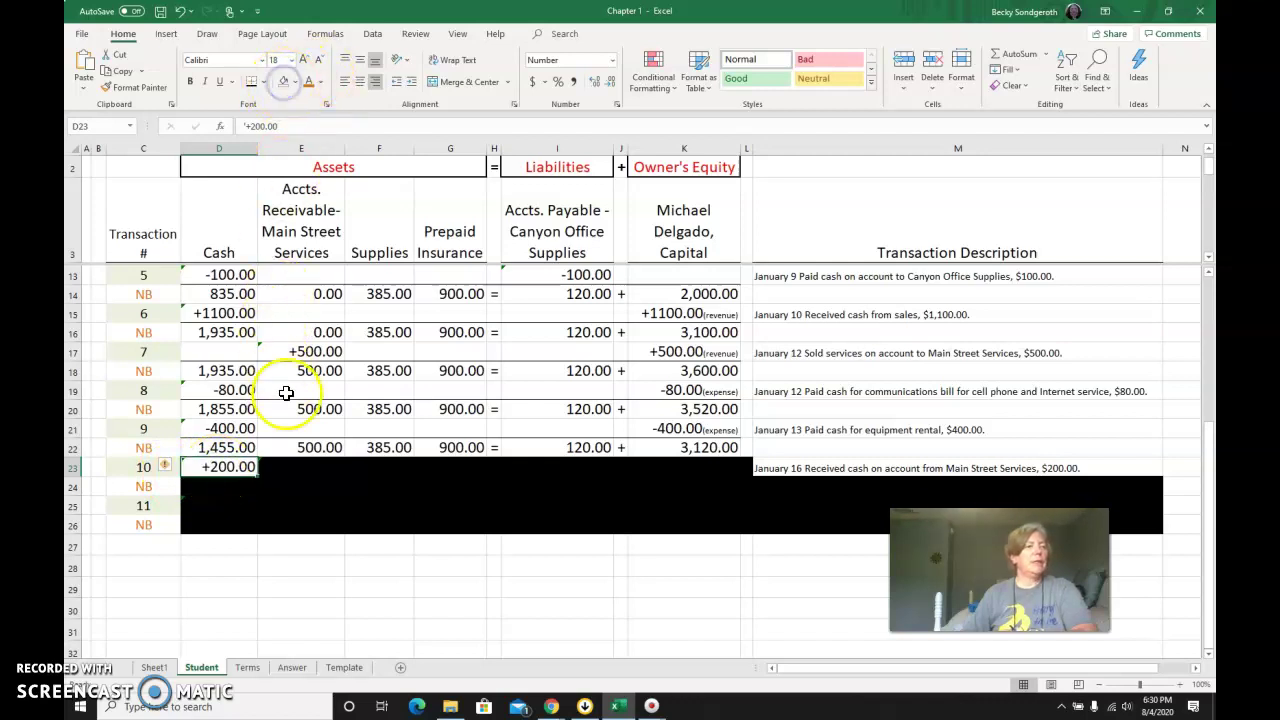
pyautogui.click(298, 464)
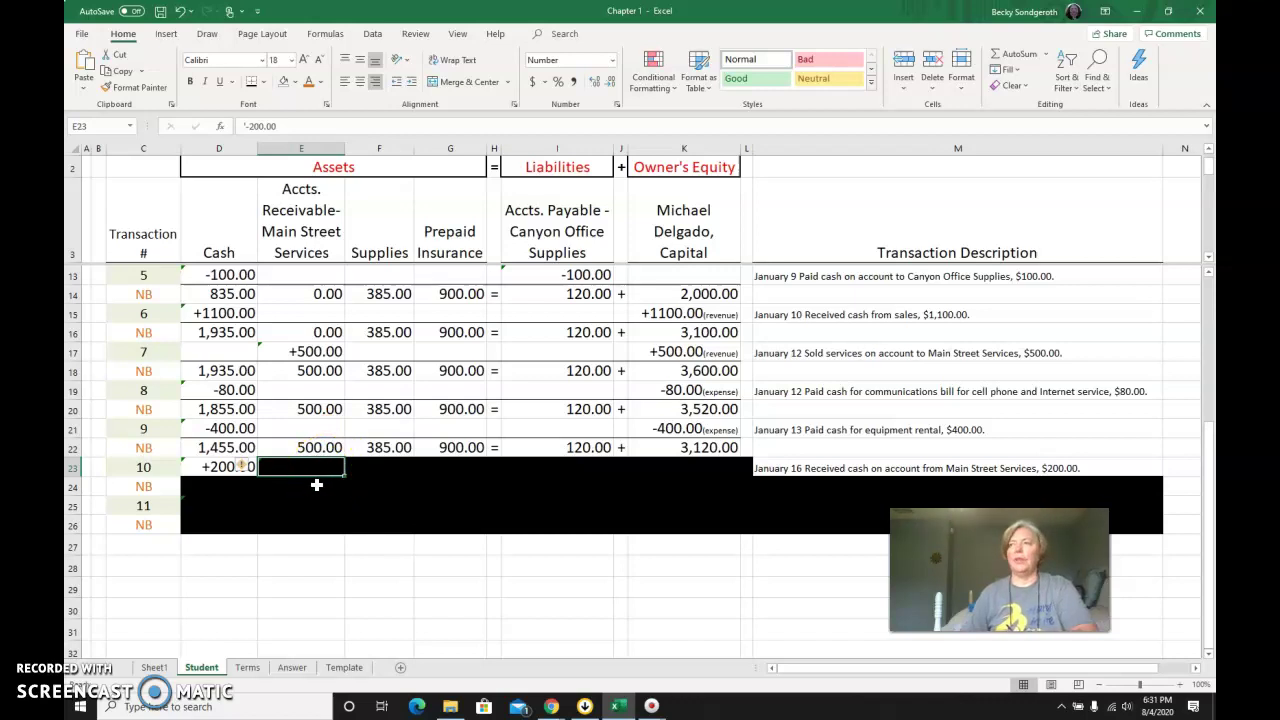
pyautogui.keyDown('shift'); pyautogui.click(318, 481); pyautogui.keyUp('shift')
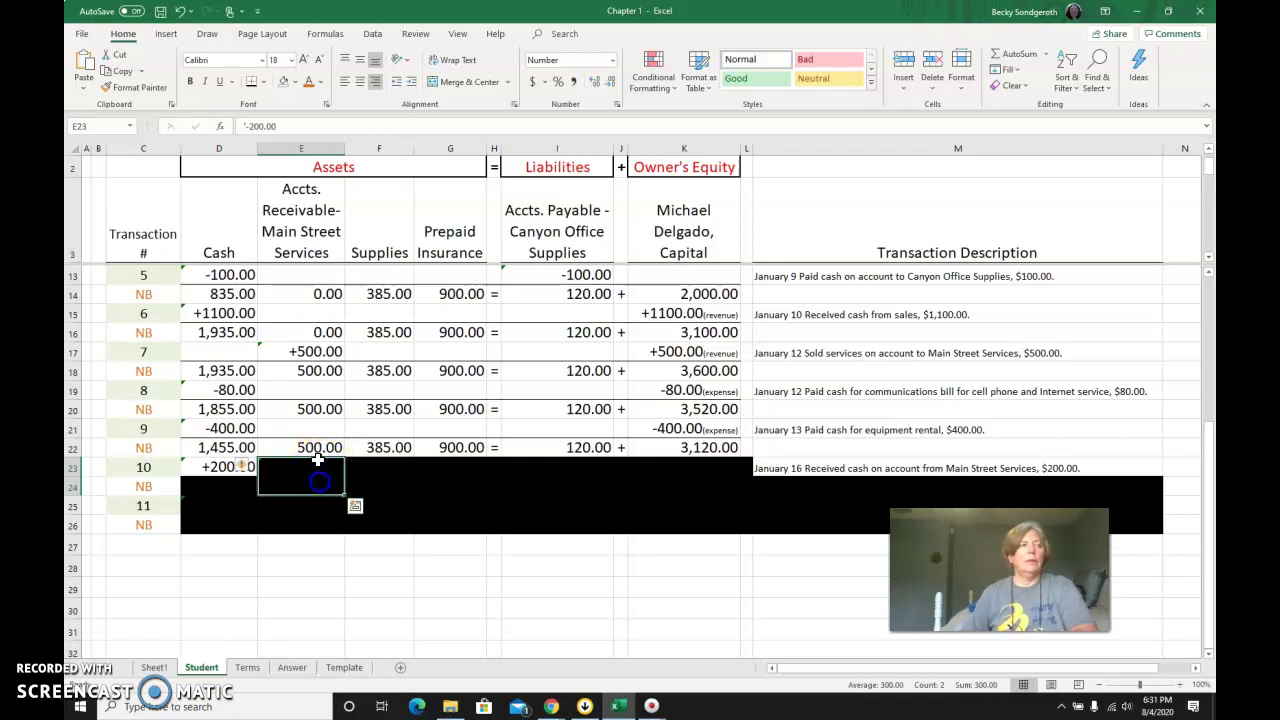
pyautogui.click(280, 82)
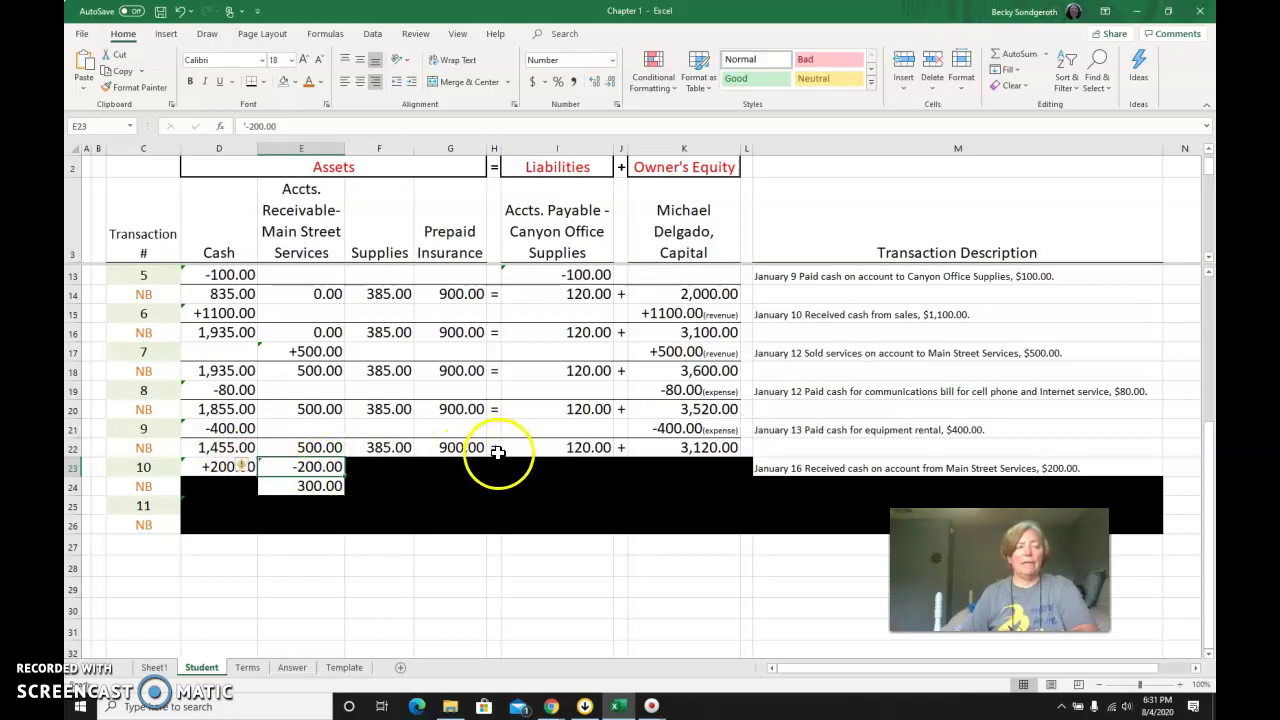
# - Remove the black fill from the rest of transaction 10's row, F23:L23, and from its new balance row, D24:M24
pyautogui.click(374, 466)
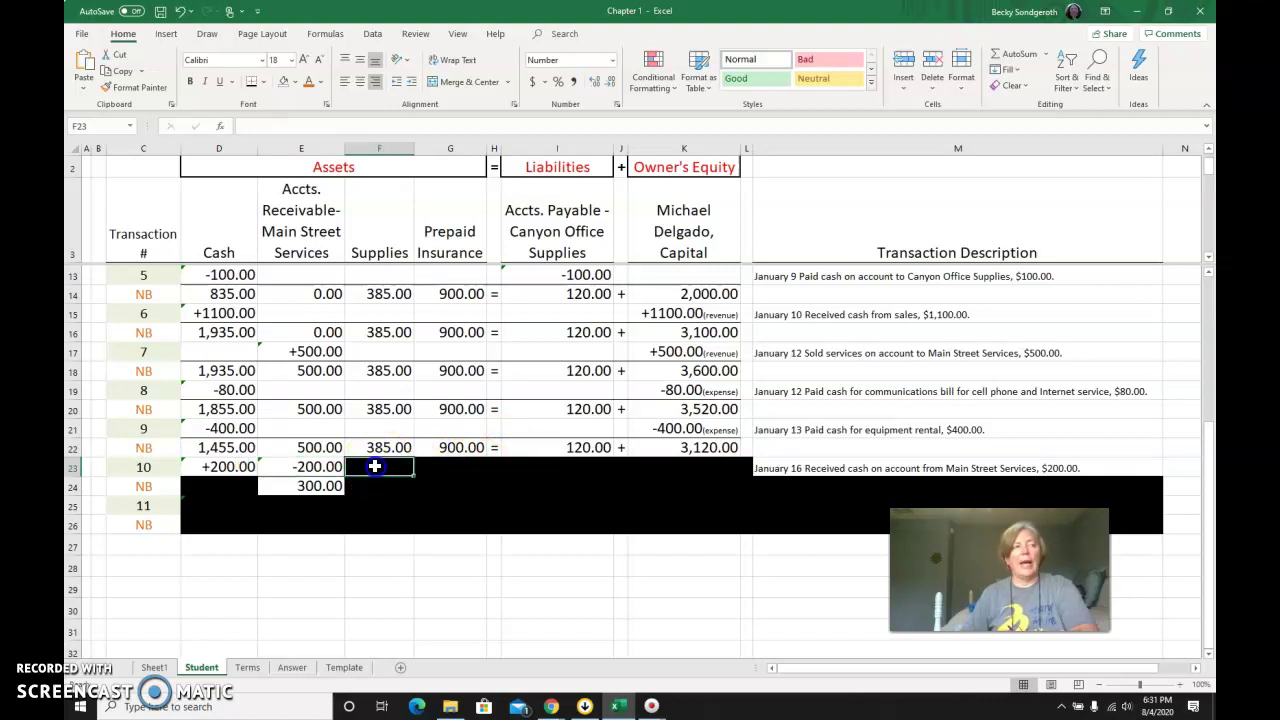
pyautogui.moveTo(379, 466); pyautogui.dragTo(676, 469)
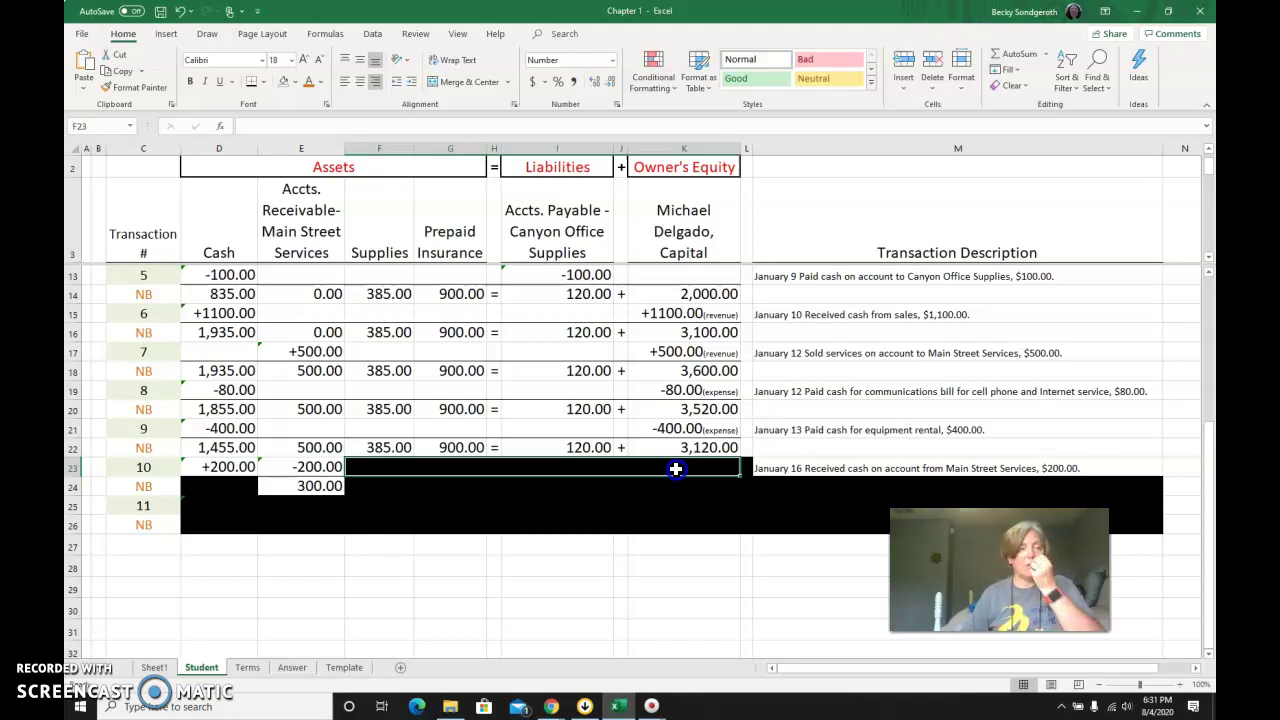
pyautogui.moveTo(676, 469); pyautogui.dragTo(741, 466)
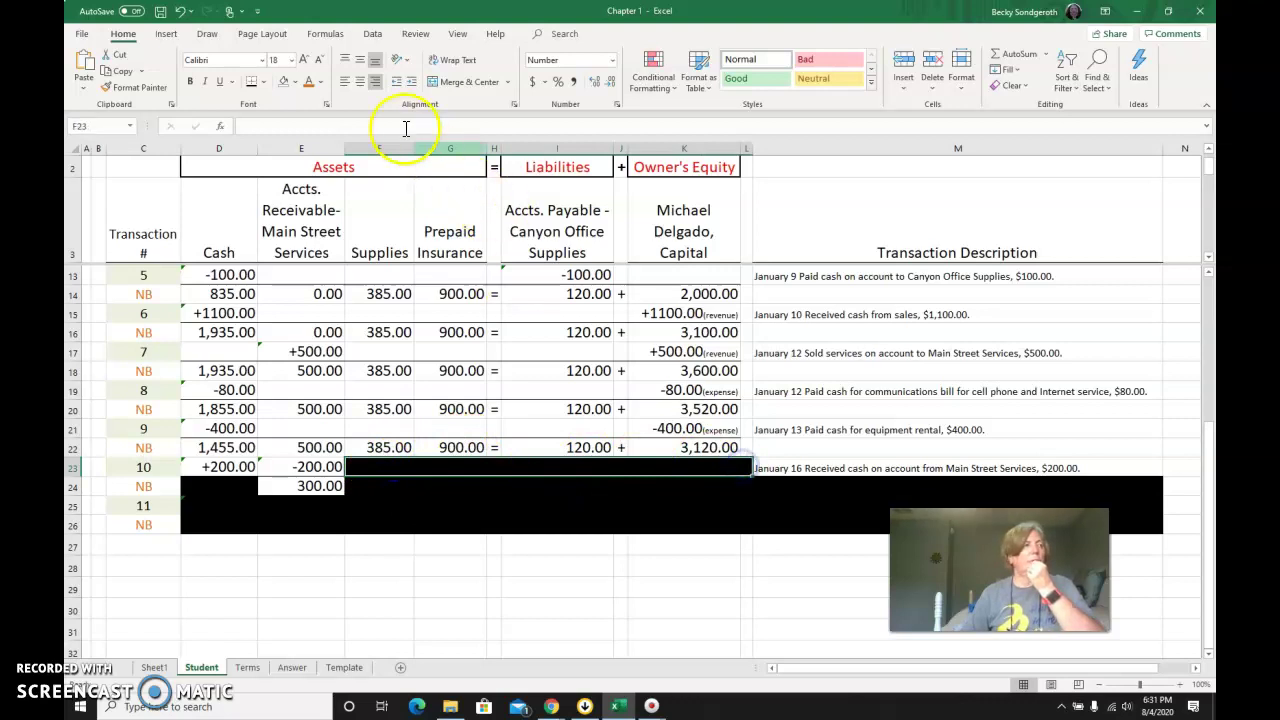
pyautogui.click(282, 82)
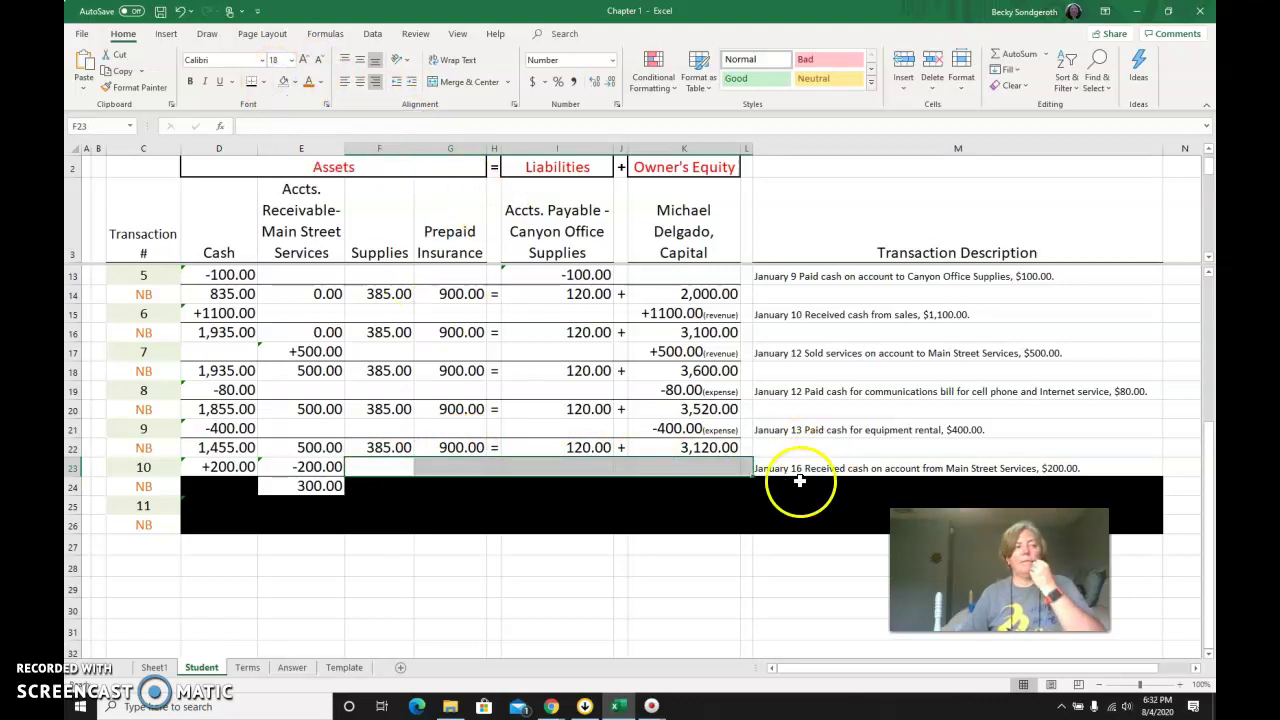
pyautogui.moveTo(214, 489); pyautogui.dragTo(949, 491)
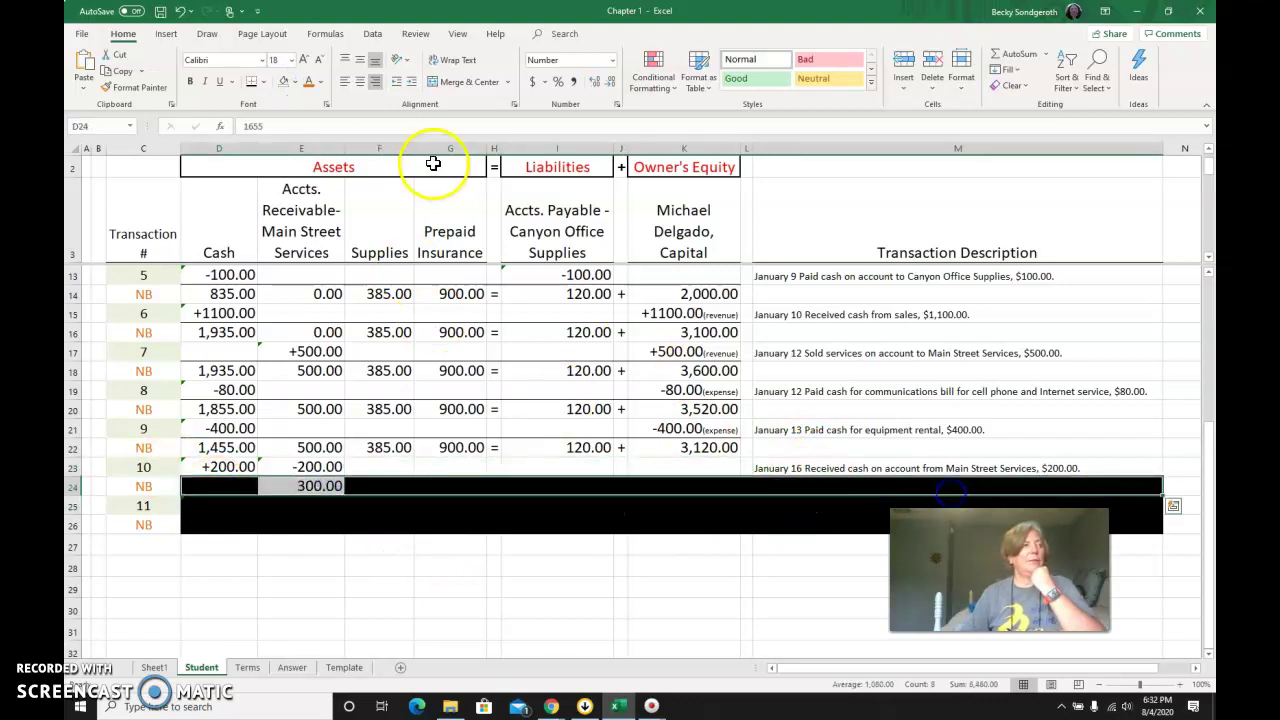
pyautogui.click(285, 85)
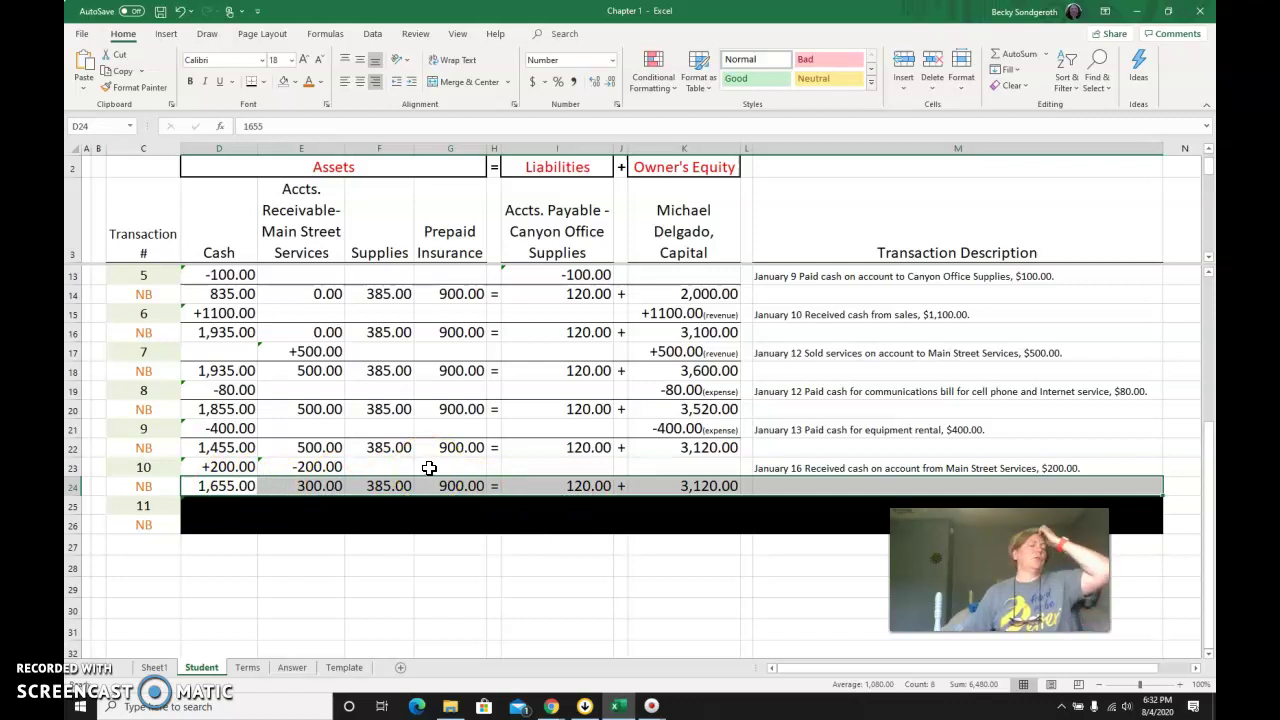
# - Remove the black fill from transaction 11's description in cell M25
pyautogui.click(787, 505)
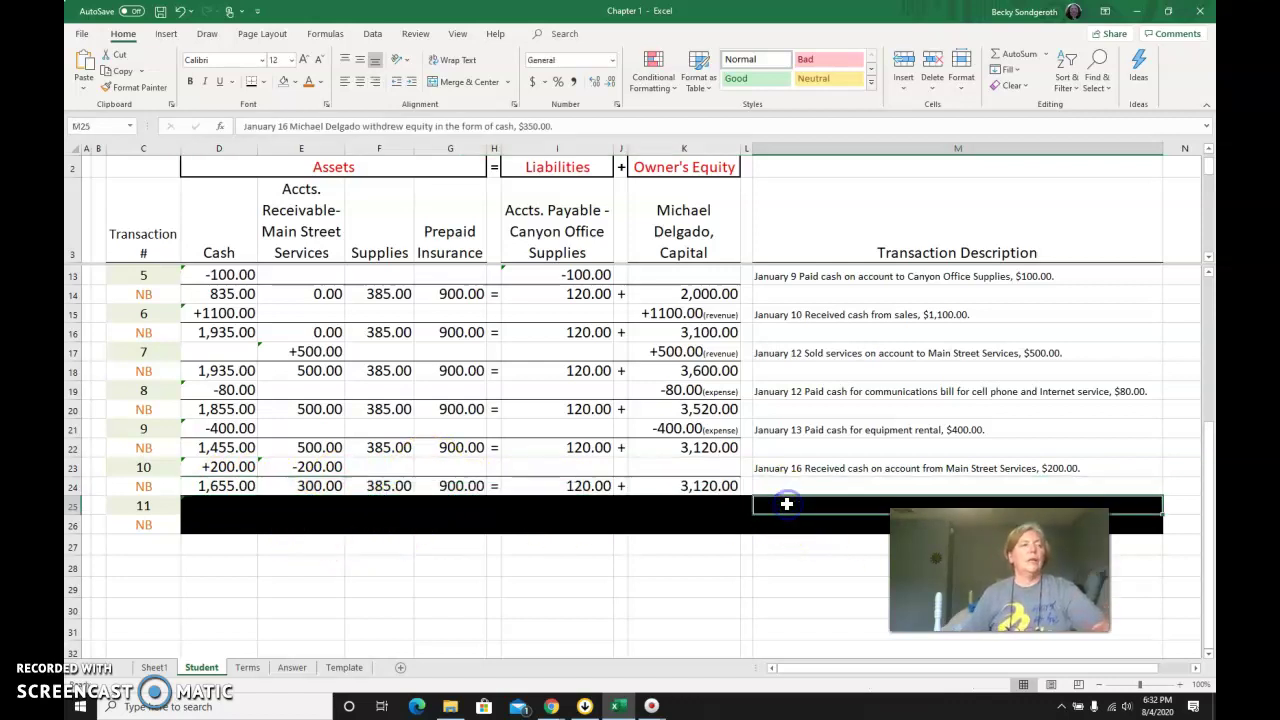
pyautogui.click(283, 82)
pyautogui.click(808, 567)
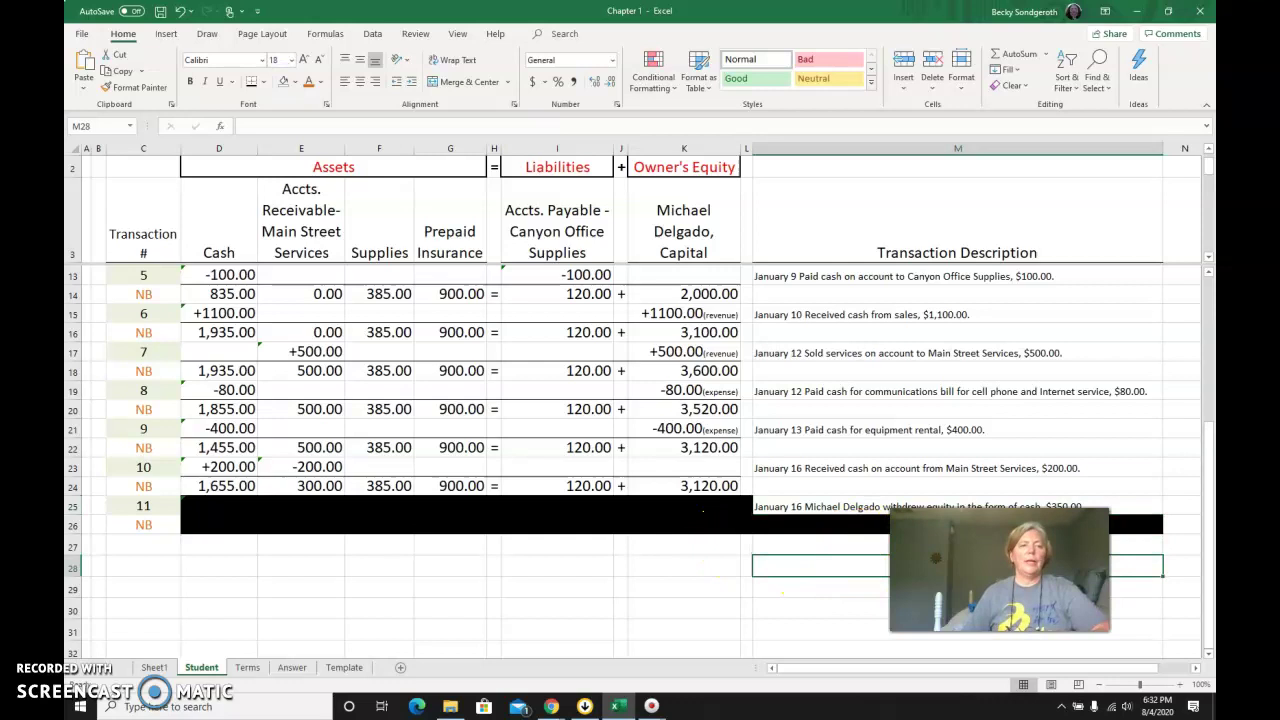
pyautogui.moveTo(1000, 570); pyautogui.dragTo(993, 598)
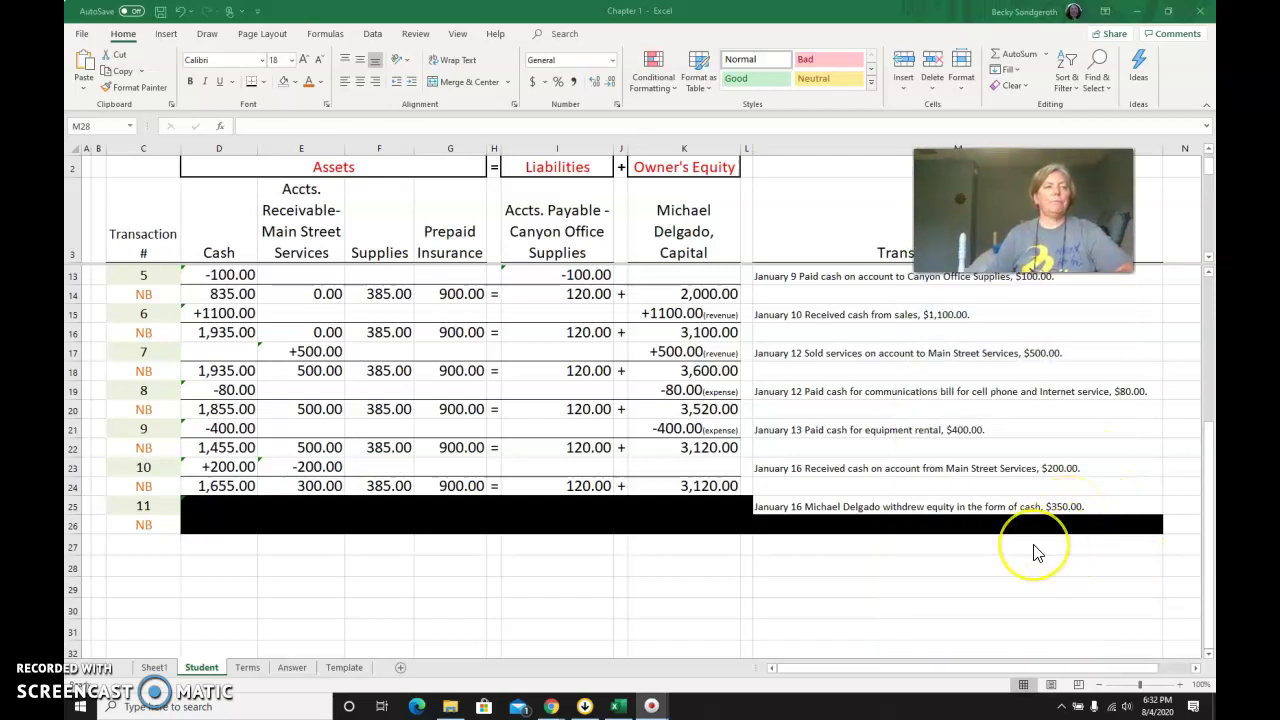
# - Clear the black fill from transaction 11's cash cell, D25
pyautogui.scroll(-3, 1037, 553)
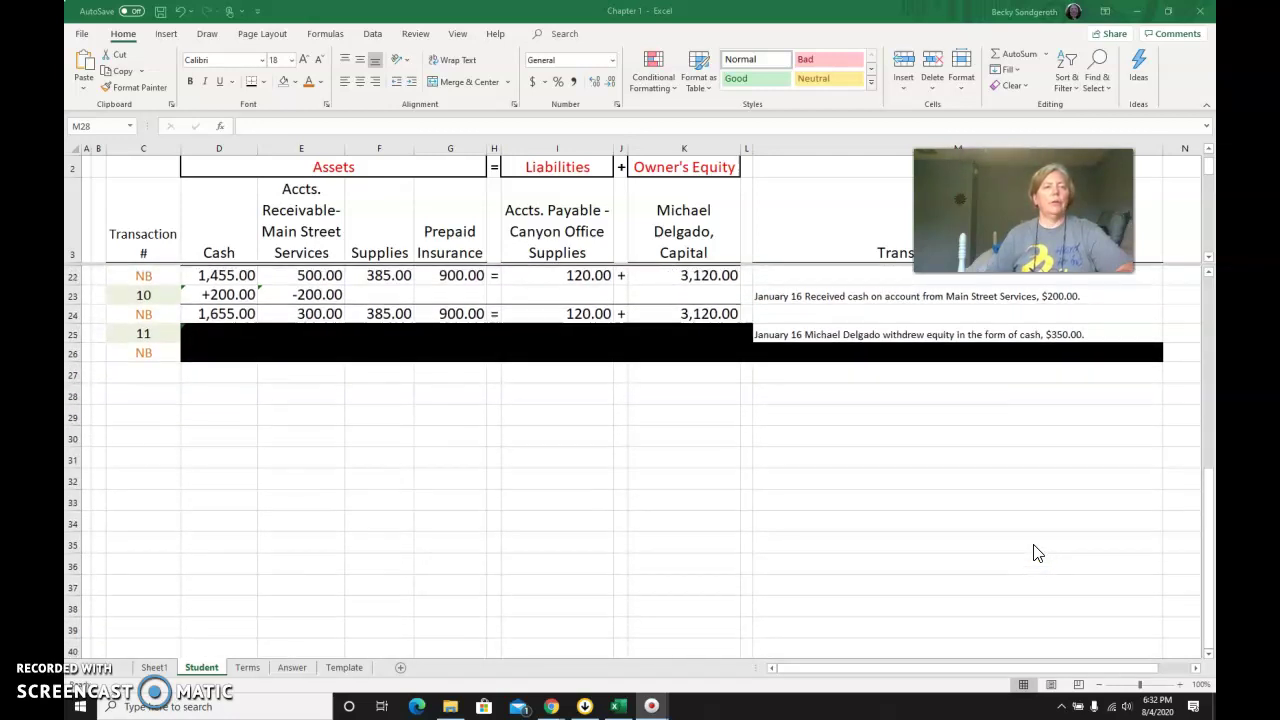
pyautogui.click(1055, 376)
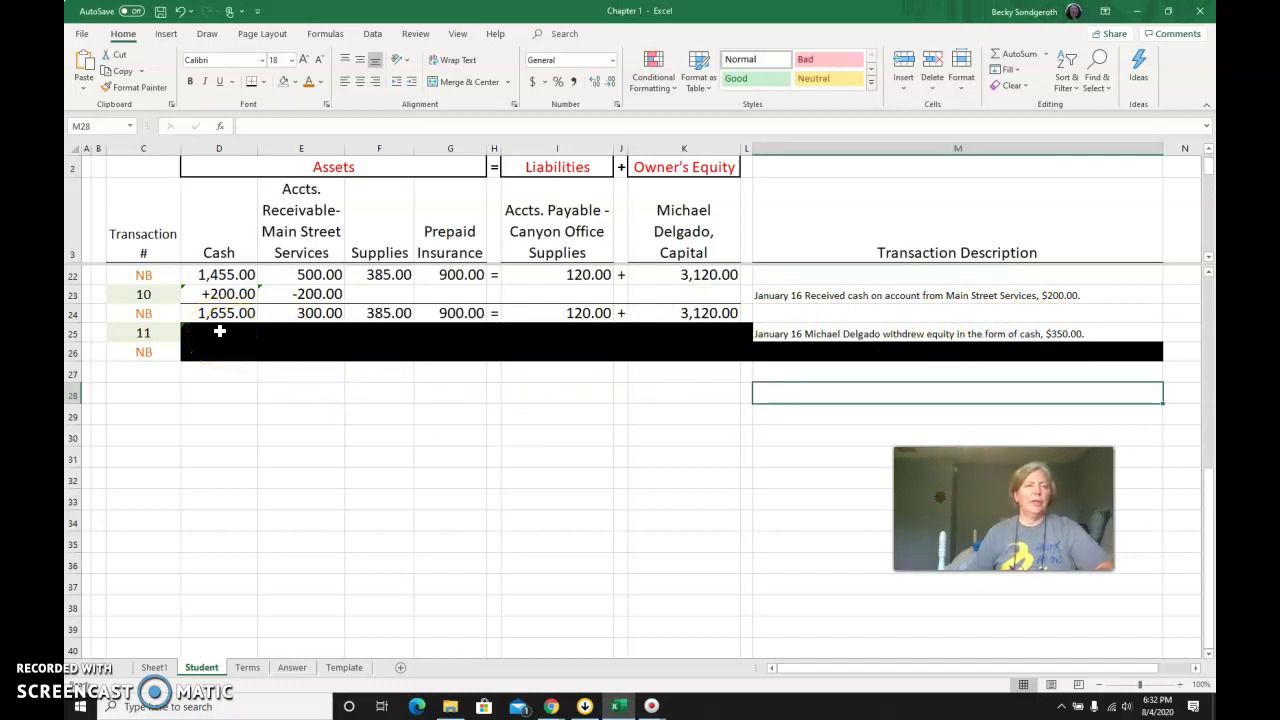
pyautogui.click(219, 330)
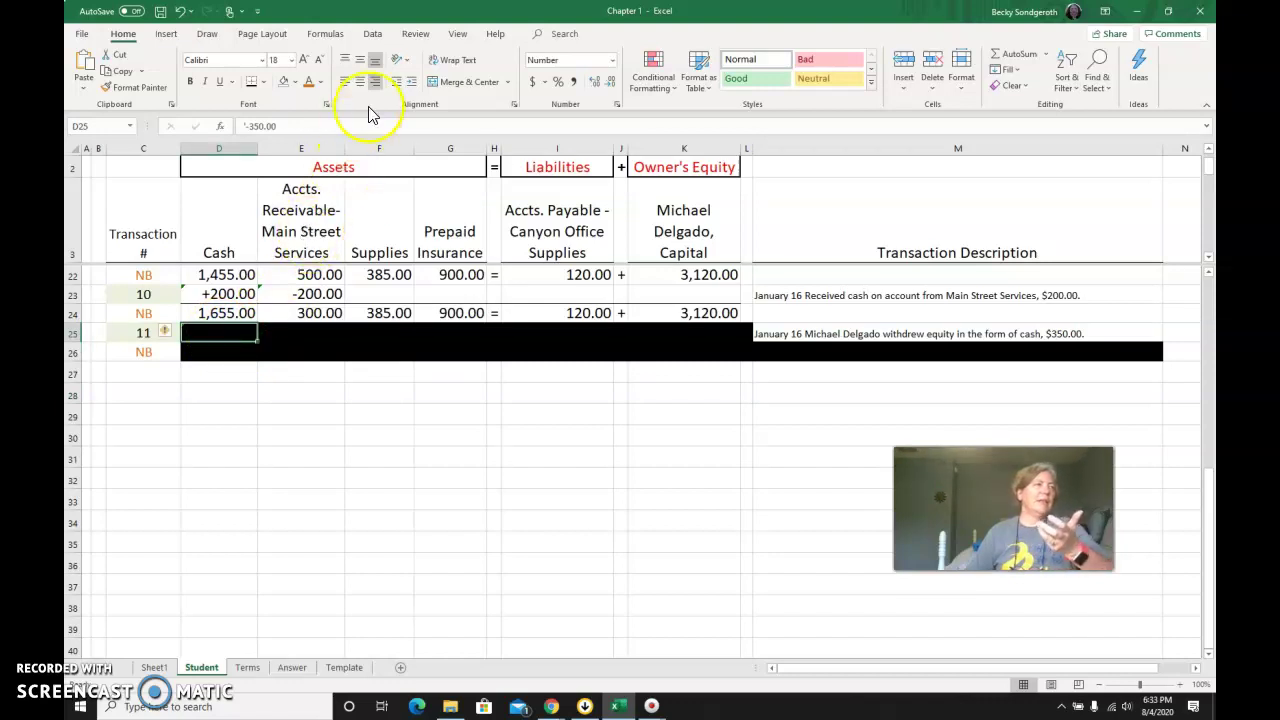
pyautogui.click(285, 83)
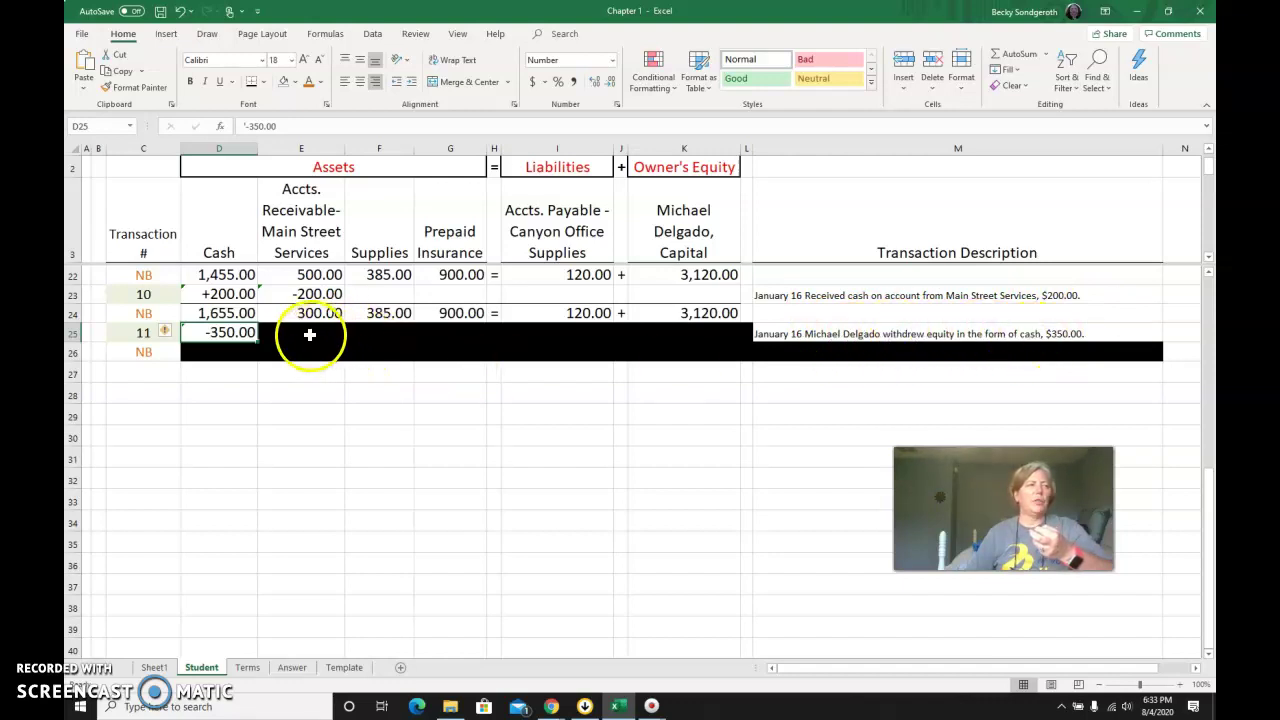
# - Clear the black fill from E25:J25 and from the owner's equity cells K25:L25 for transaction 11
pyautogui.moveTo(309, 335); pyautogui.dragTo(621, 328)
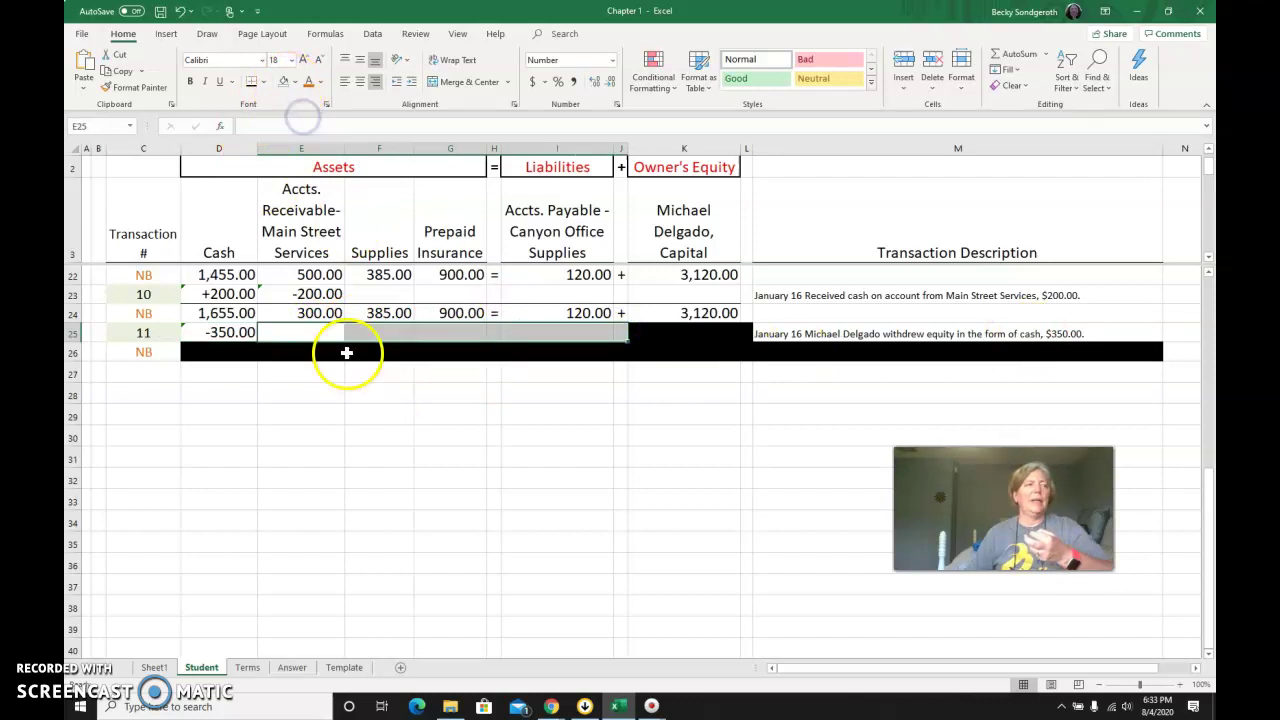
pyautogui.click(637, 327)
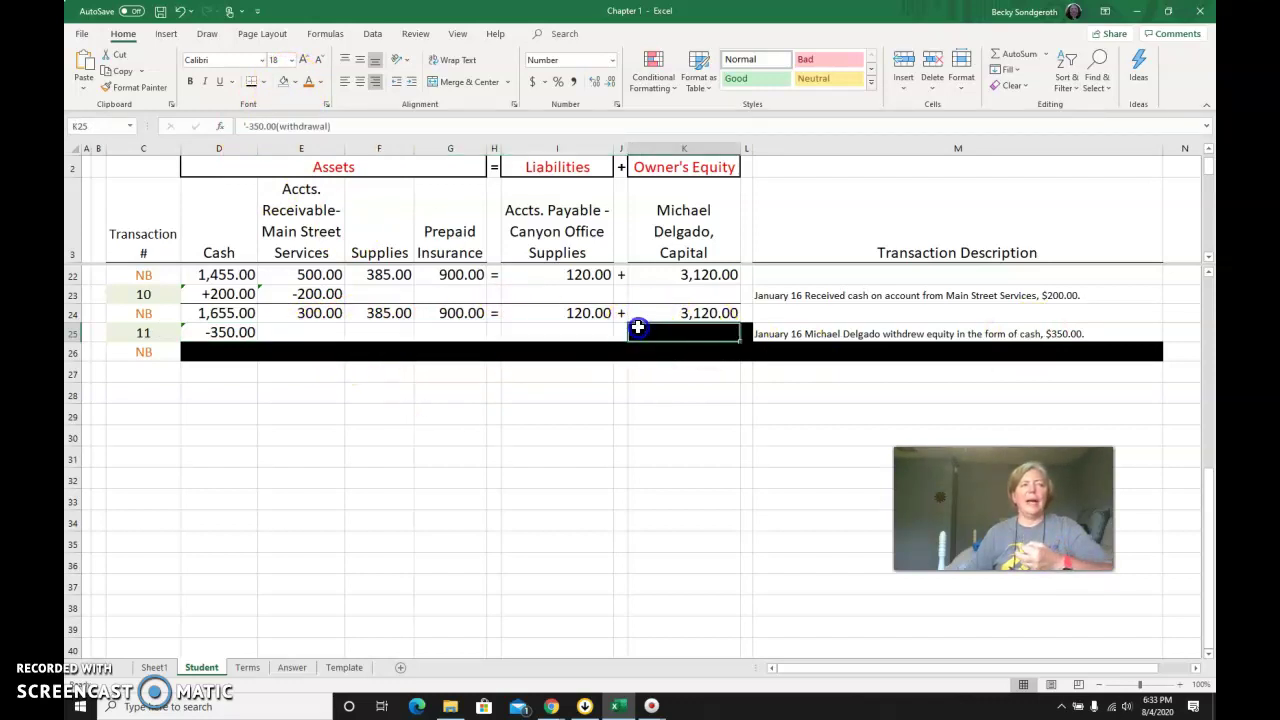
pyautogui.moveTo(735, 331); pyautogui.dragTo(748, 331)
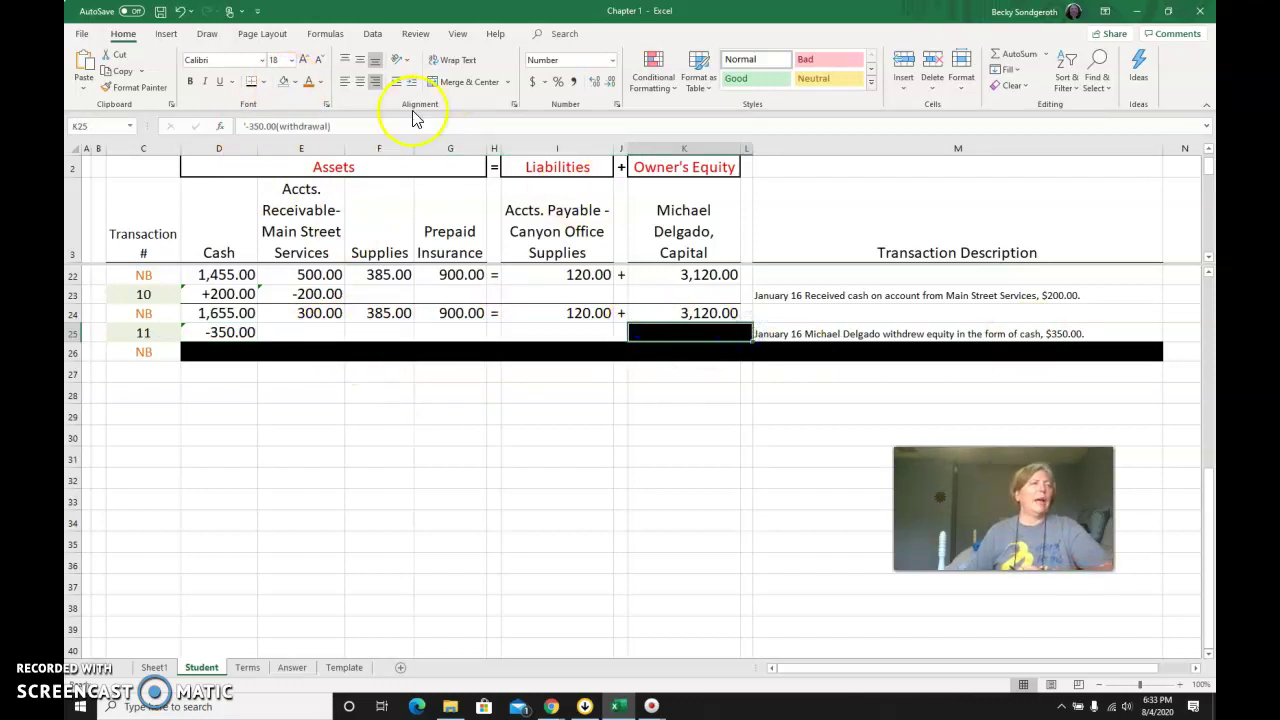
pyautogui.click(285, 82)
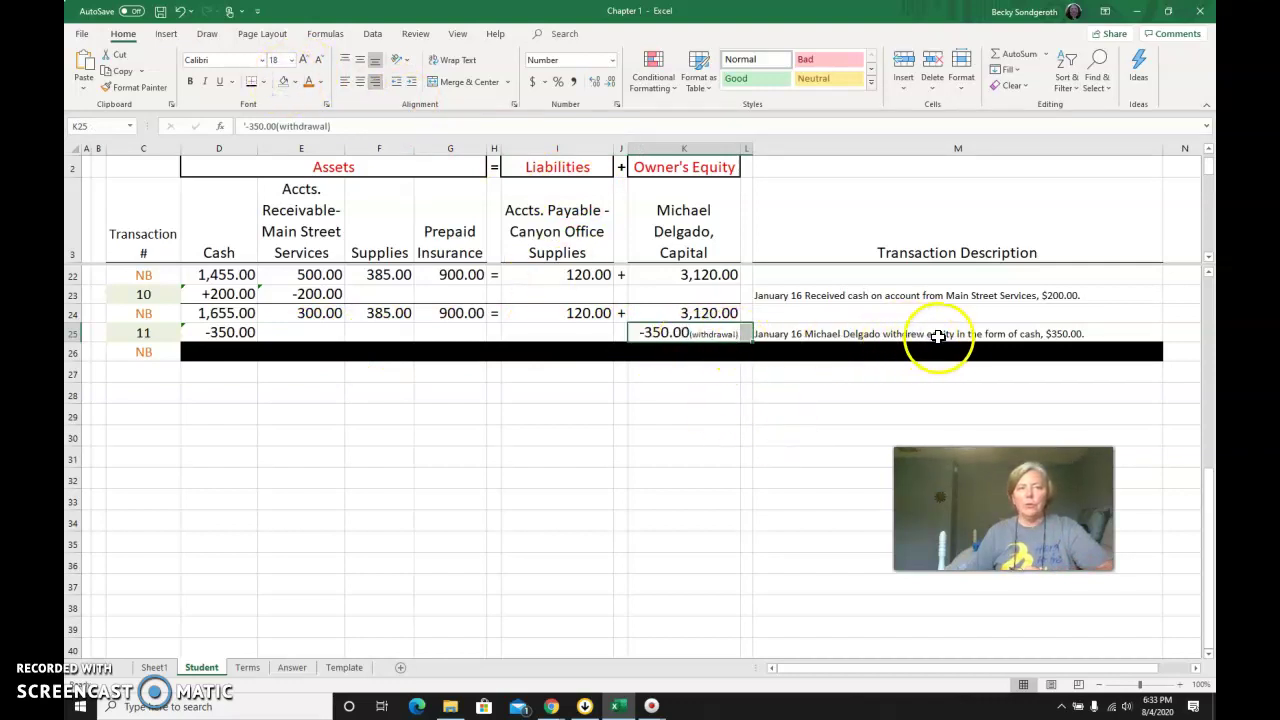
pyautogui.click(710, 333)
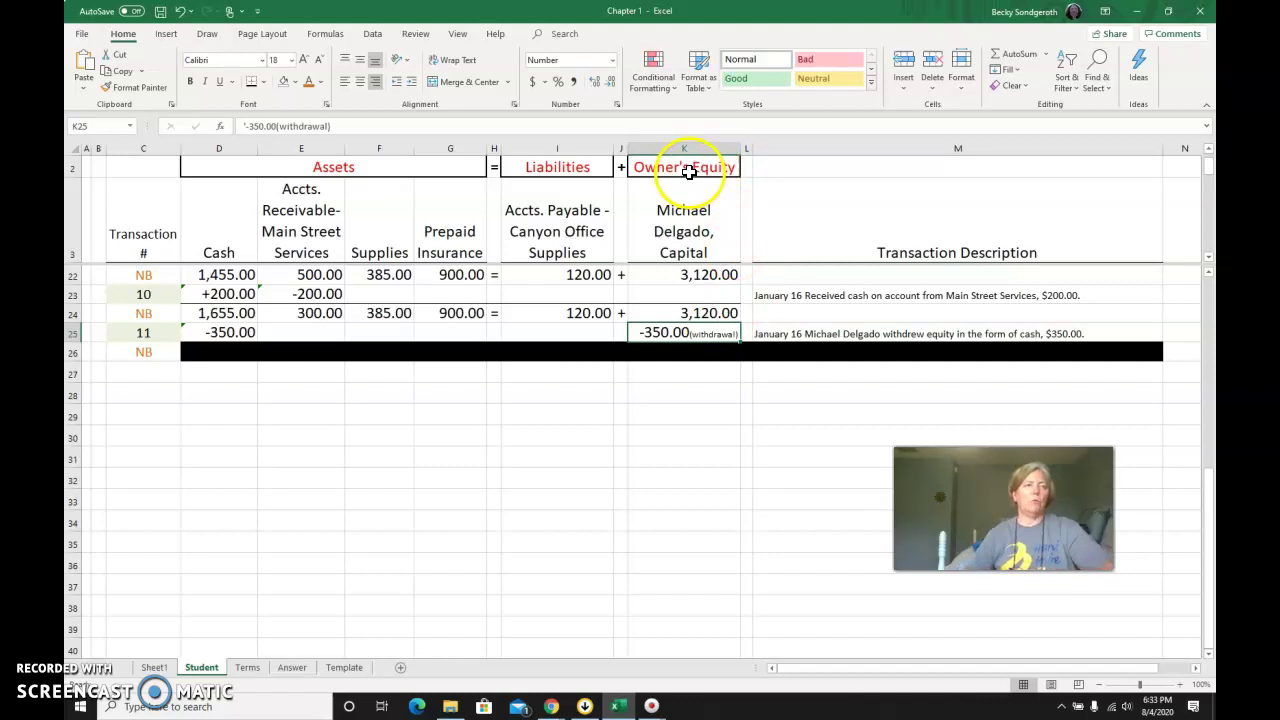
# - Remove the black fill from transaction 11's new balance row, D26:M26
pyautogui.click(209, 353)
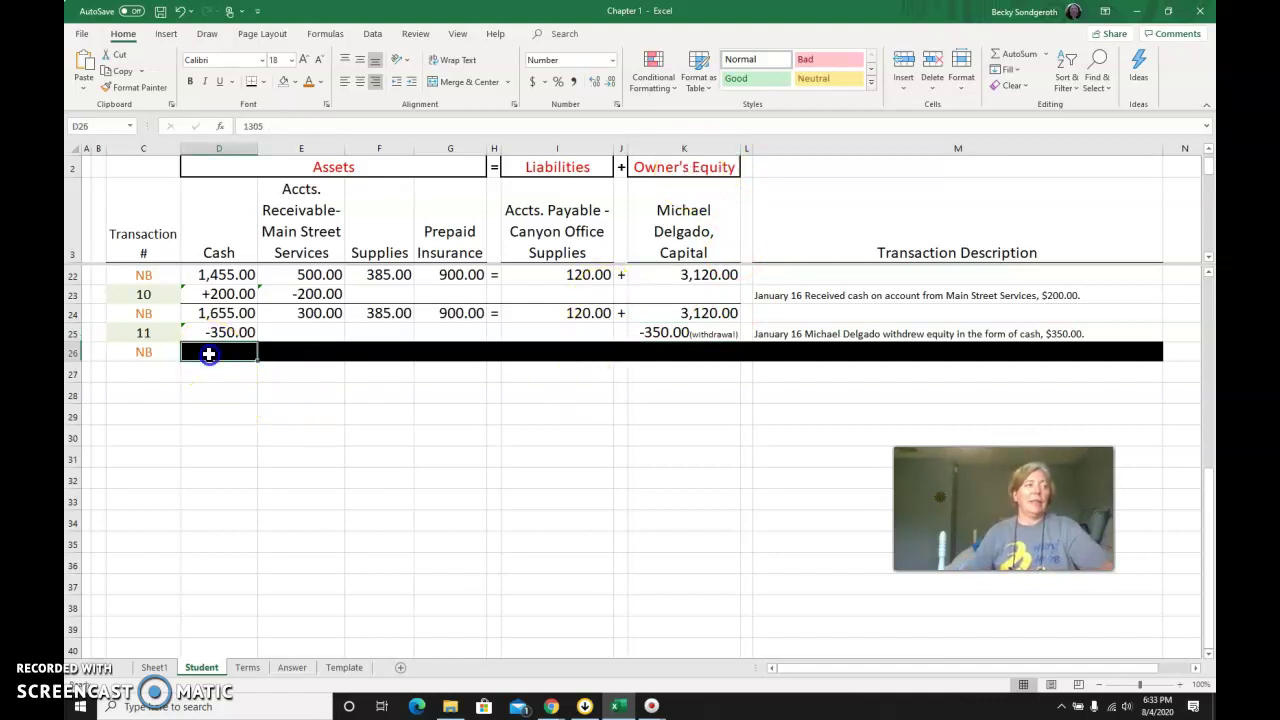
pyautogui.moveTo(209, 353); pyautogui.dragTo(883, 351)
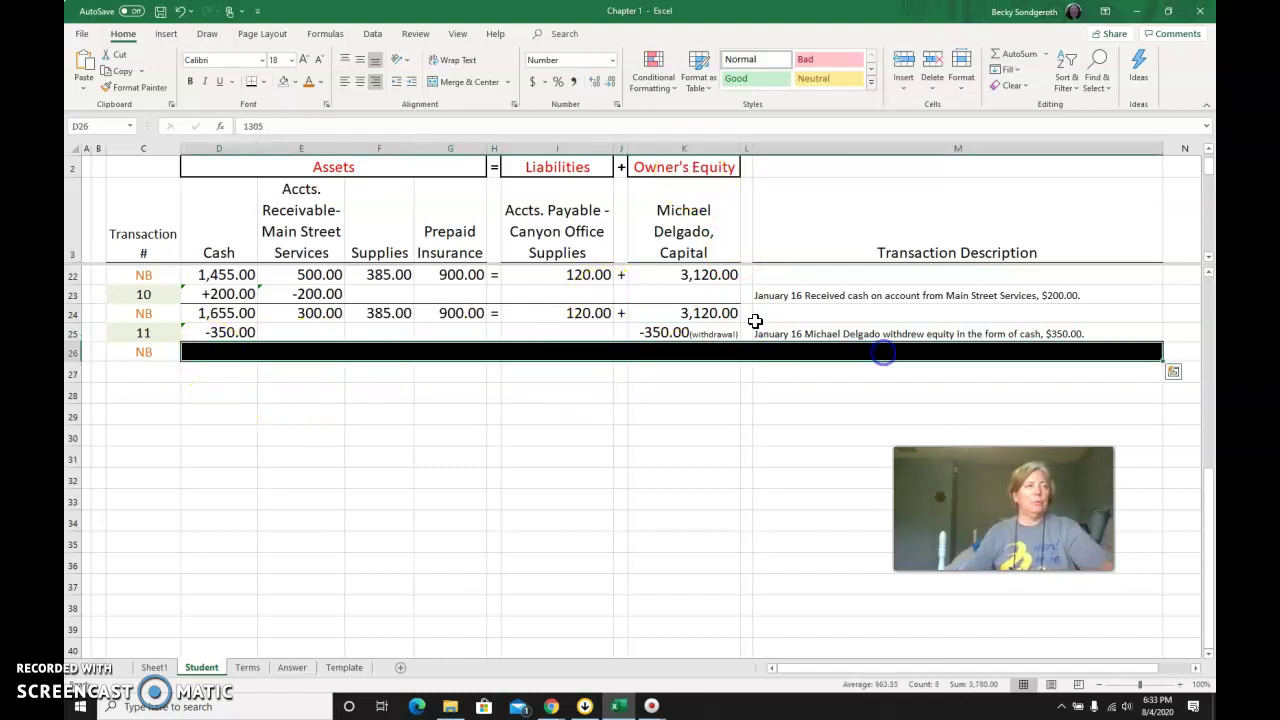
pyautogui.click(285, 82)
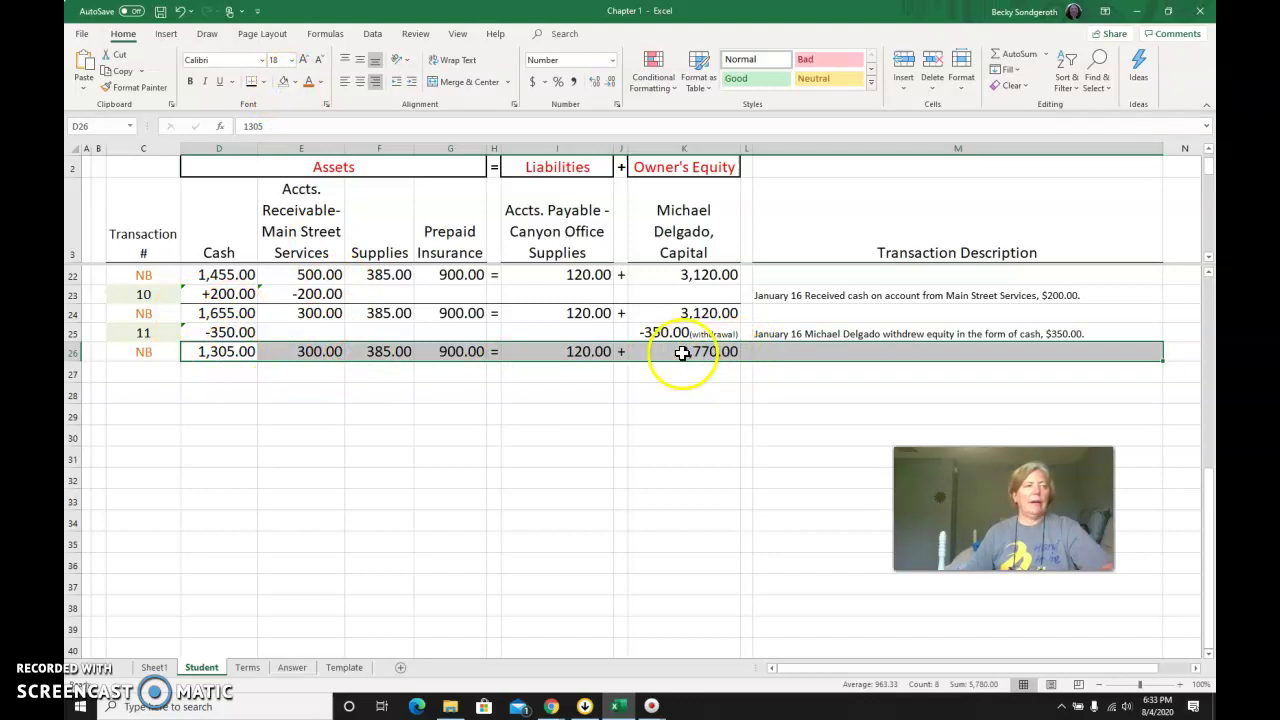
pyautogui.click(712, 372)
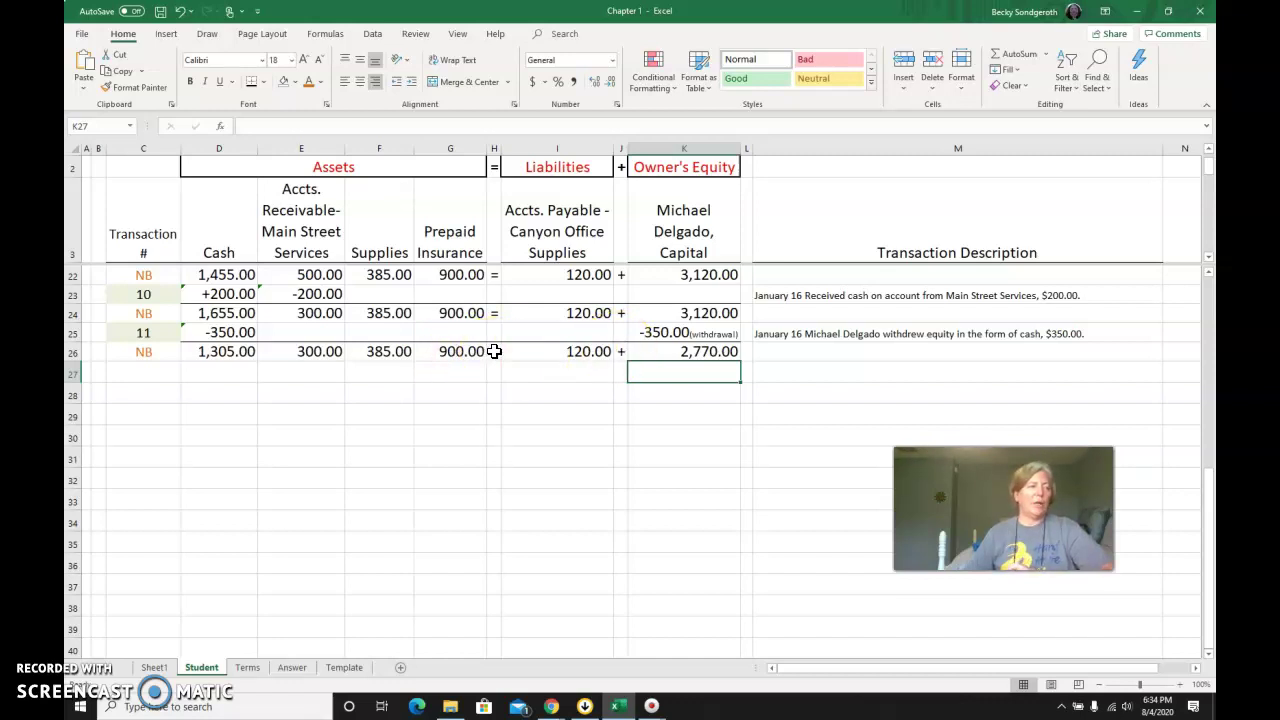
# - Review the completed accounting equation from the final balance back up to the beginning balance and transaction 1
pyautogui.scroll(1, 478, 490)
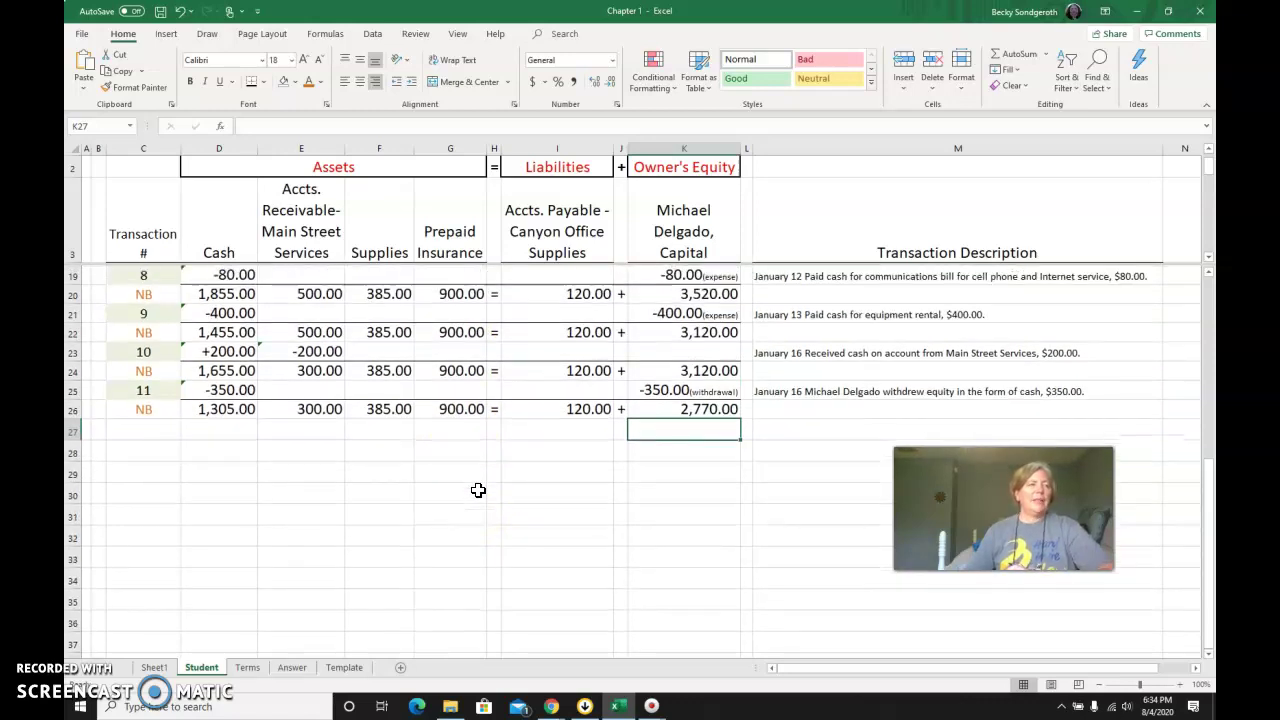
pyautogui.scroll(2, 478, 490)
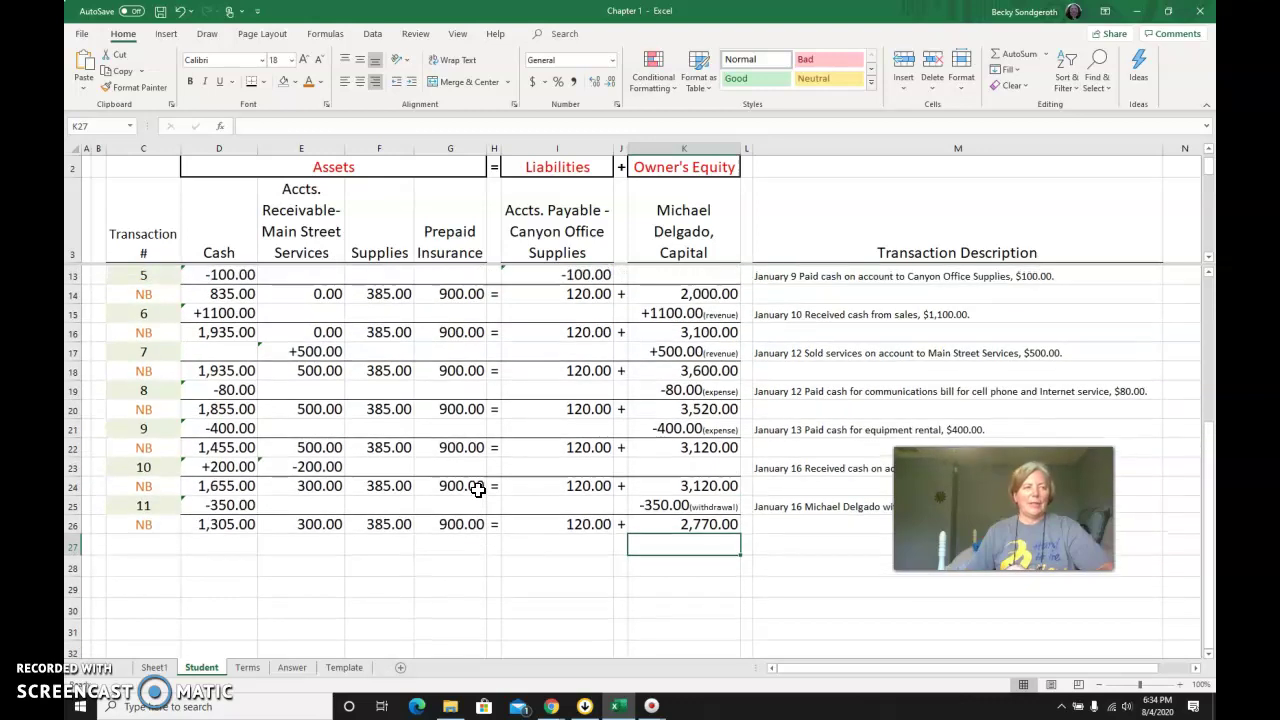
pyautogui.scroll(1, 478, 490)
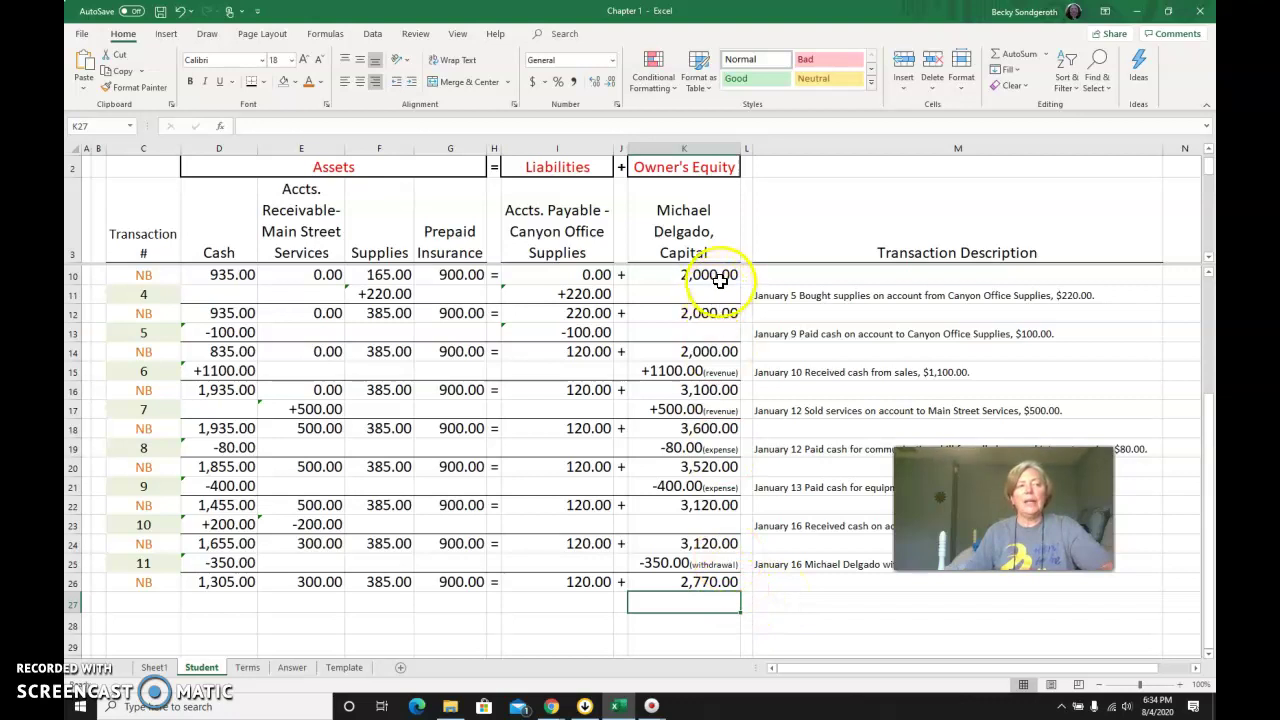
pyautogui.scroll(3, 726, 447)
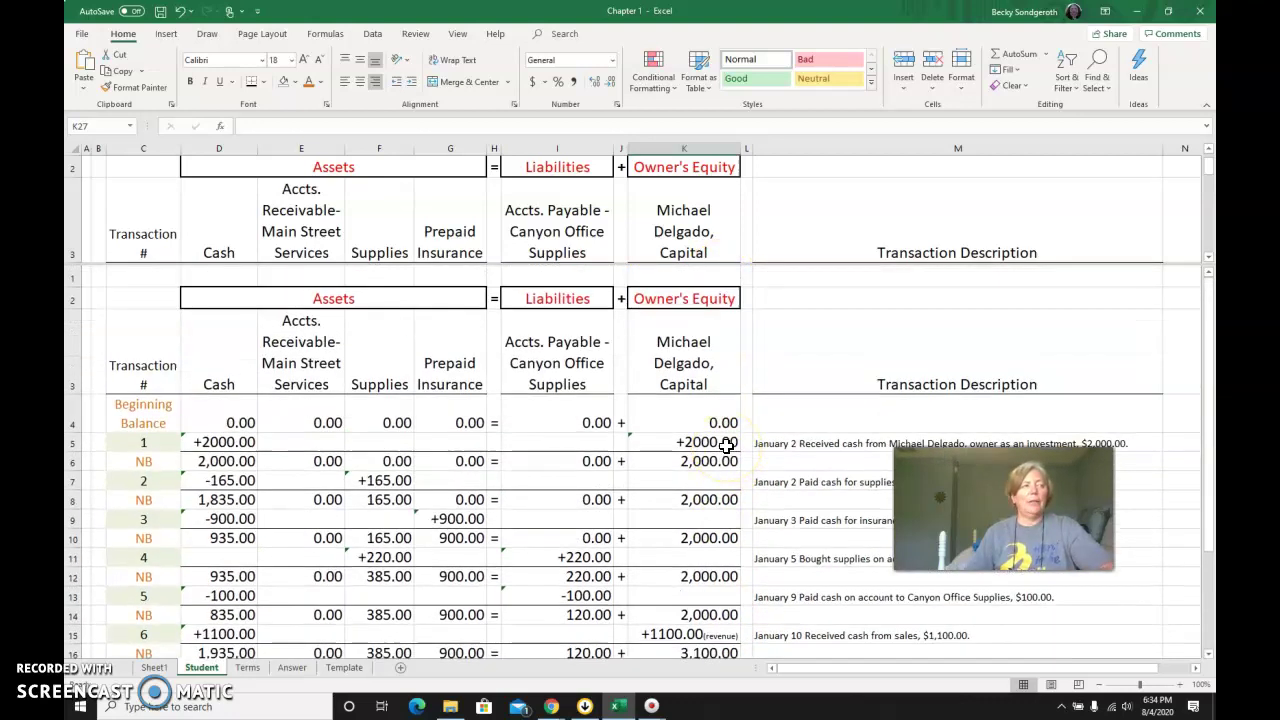
pyautogui.click(146, 410)
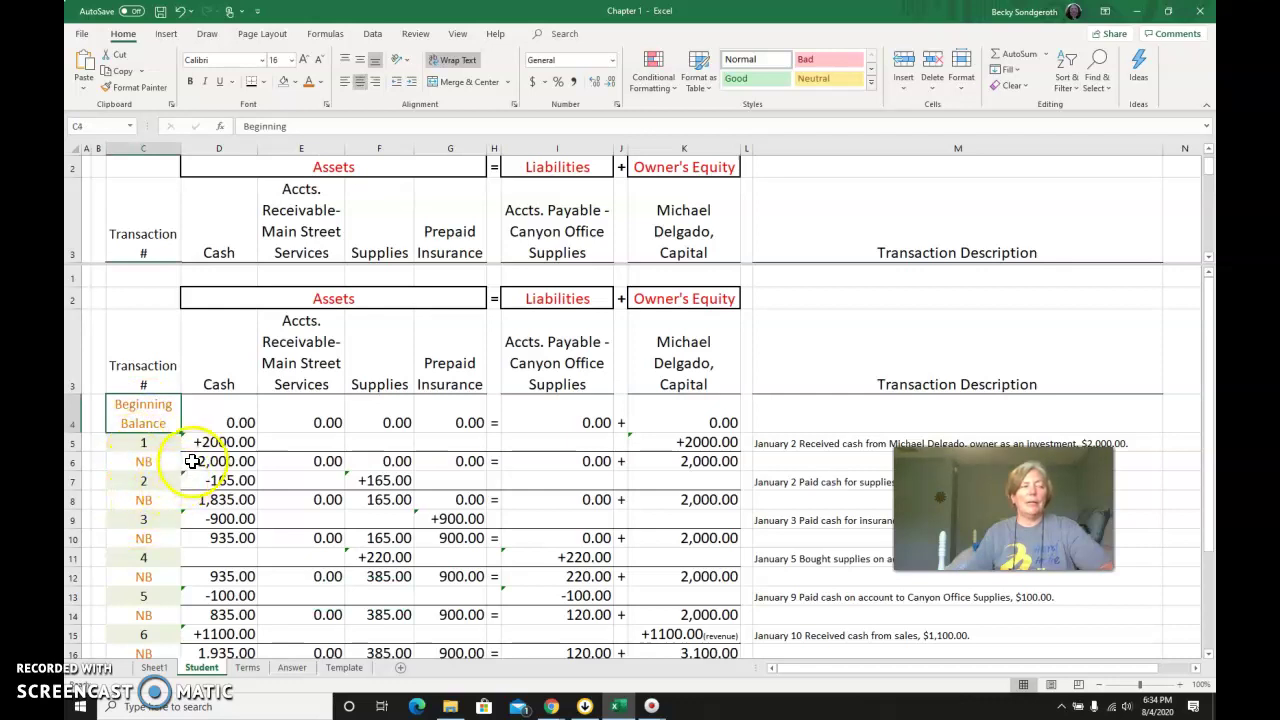
pyautogui.click(143, 442)
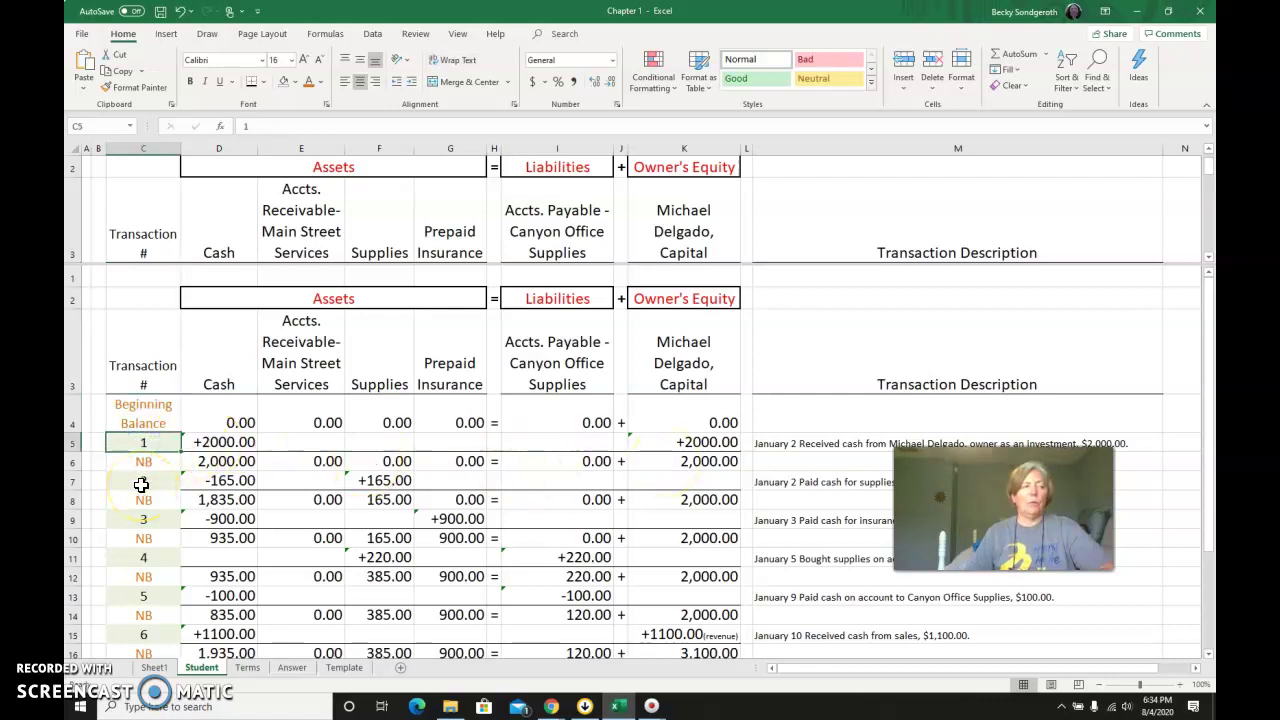
# - Append "(investment)" after +2000.00 in transaction 1's owner's equity cell, K5
pyautogui.click(141, 481)
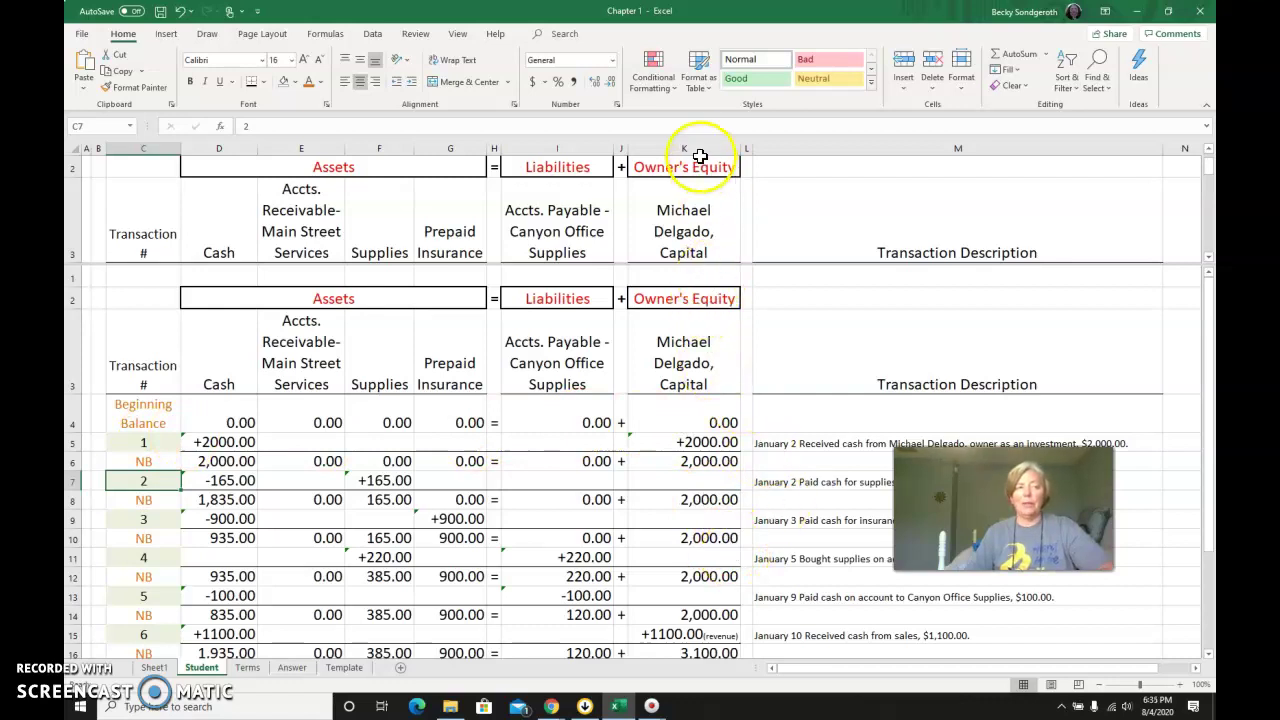
pyautogui.scroll(-1, 686, 423)
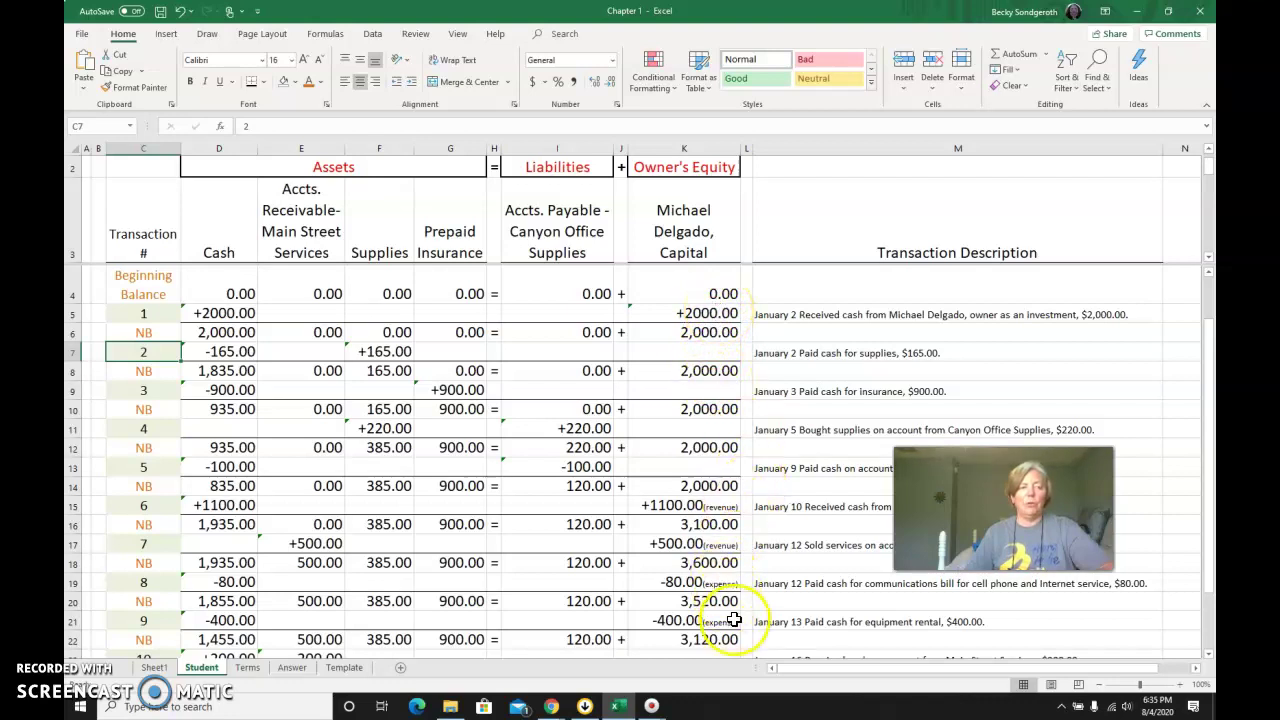
pyautogui.scroll(-1, 734, 620)
pyautogui.scroll(2, 677, 509)
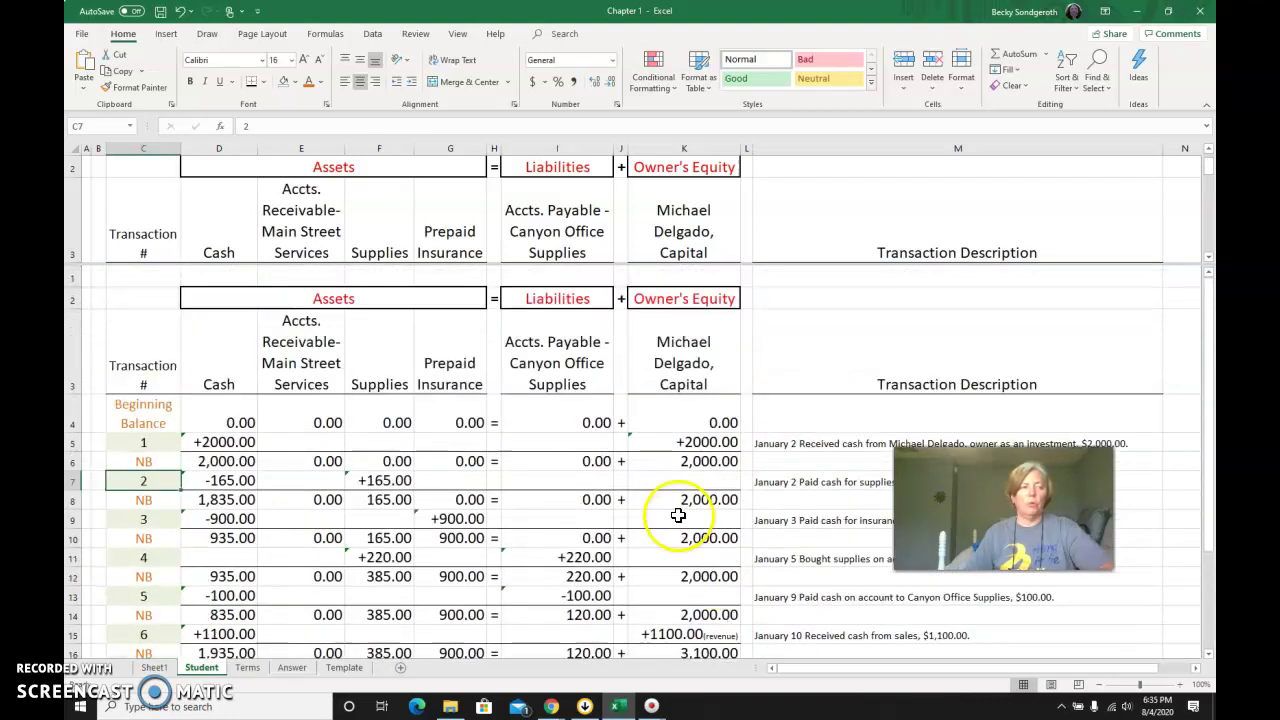
pyautogui.click(705, 441)
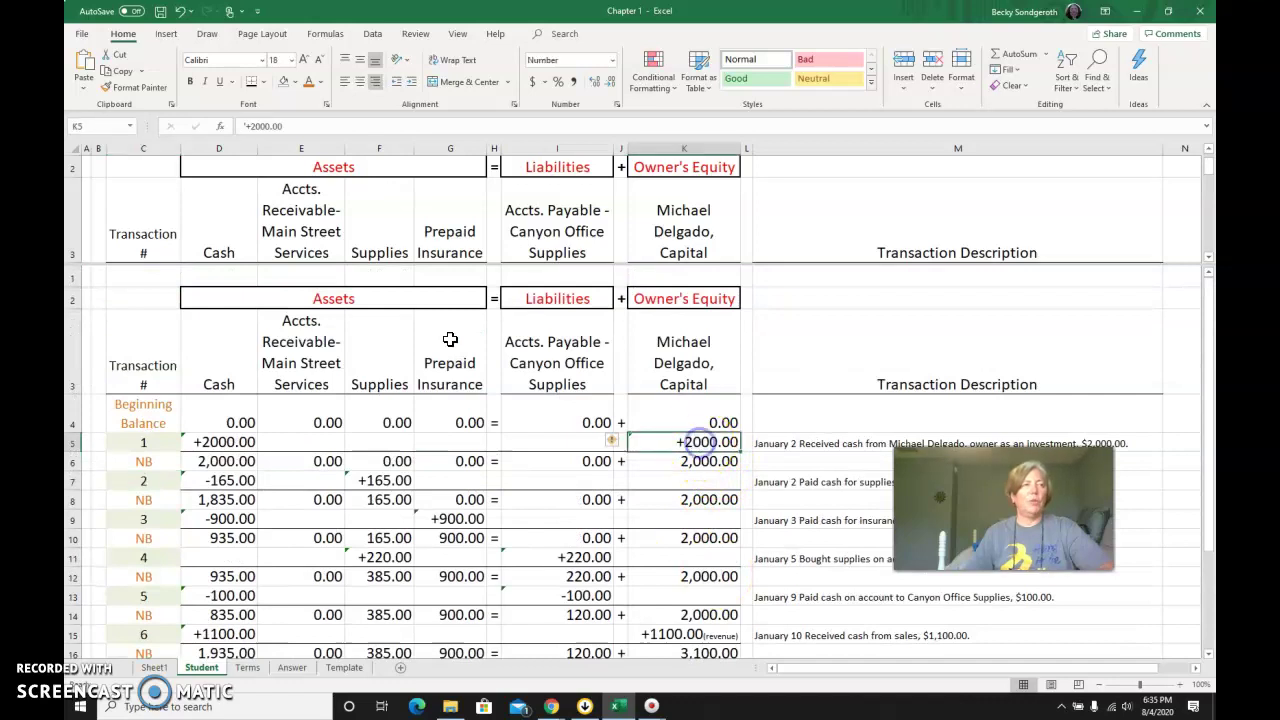
pyautogui.click(305, 122)
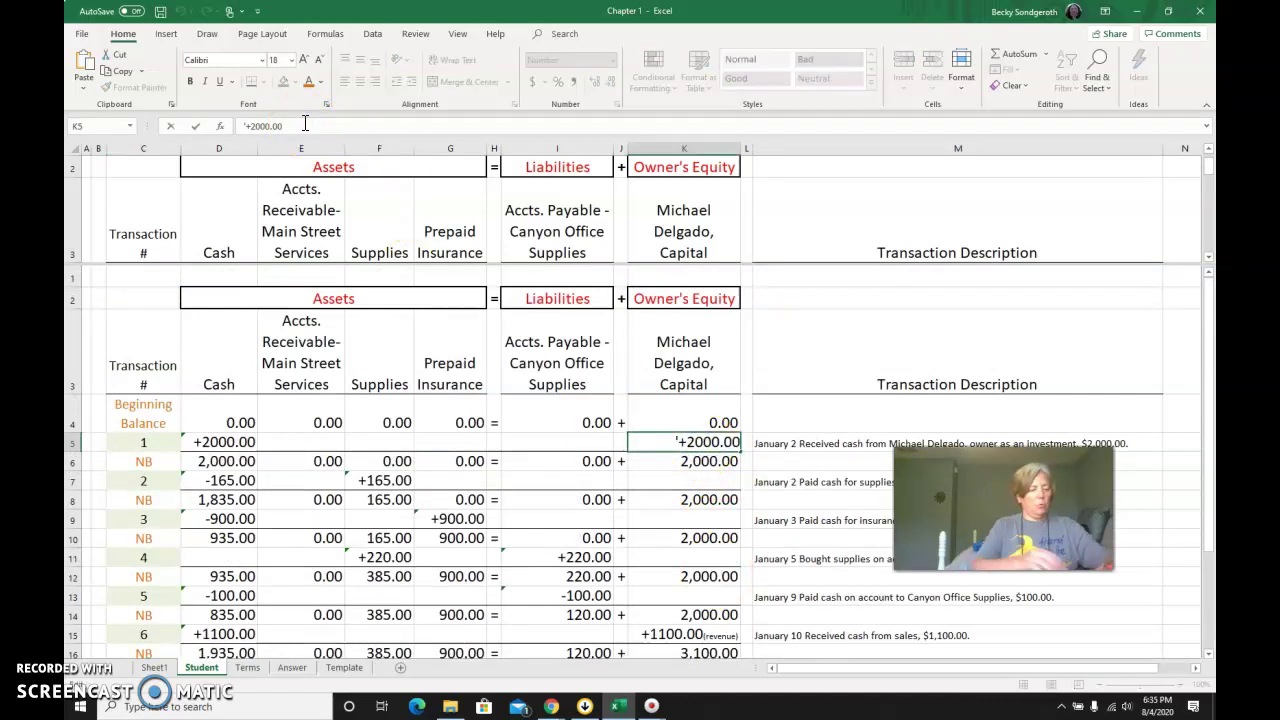
pyautogui.write('(inv')
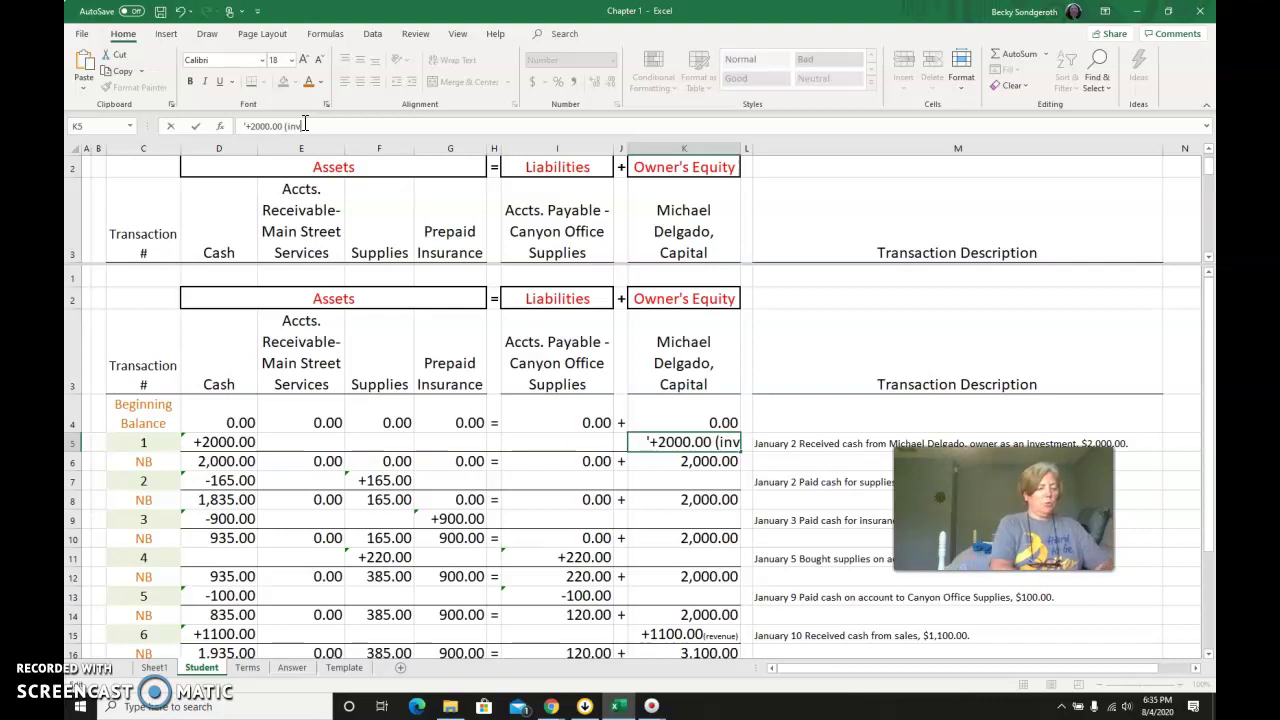
pyautogui.write('estment)')
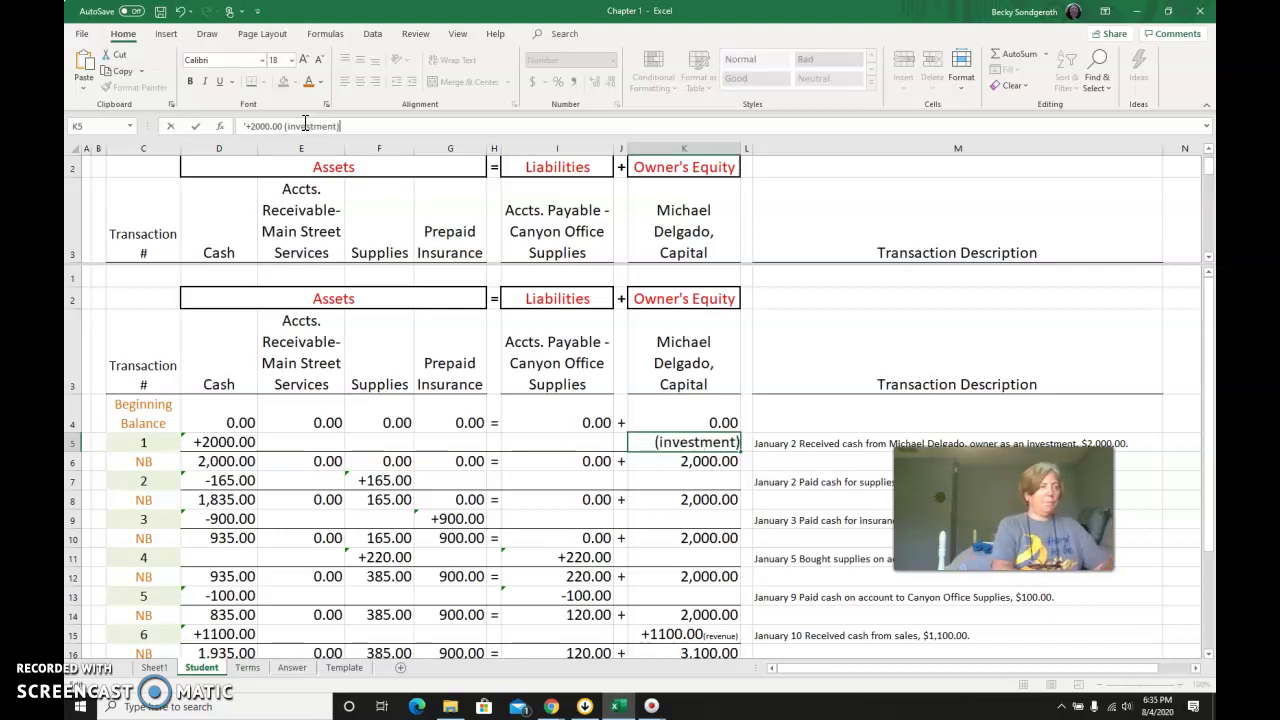
# - Reduce only the "(investment)" text in K5 to font size 10
pyautogui.click(361, 126)
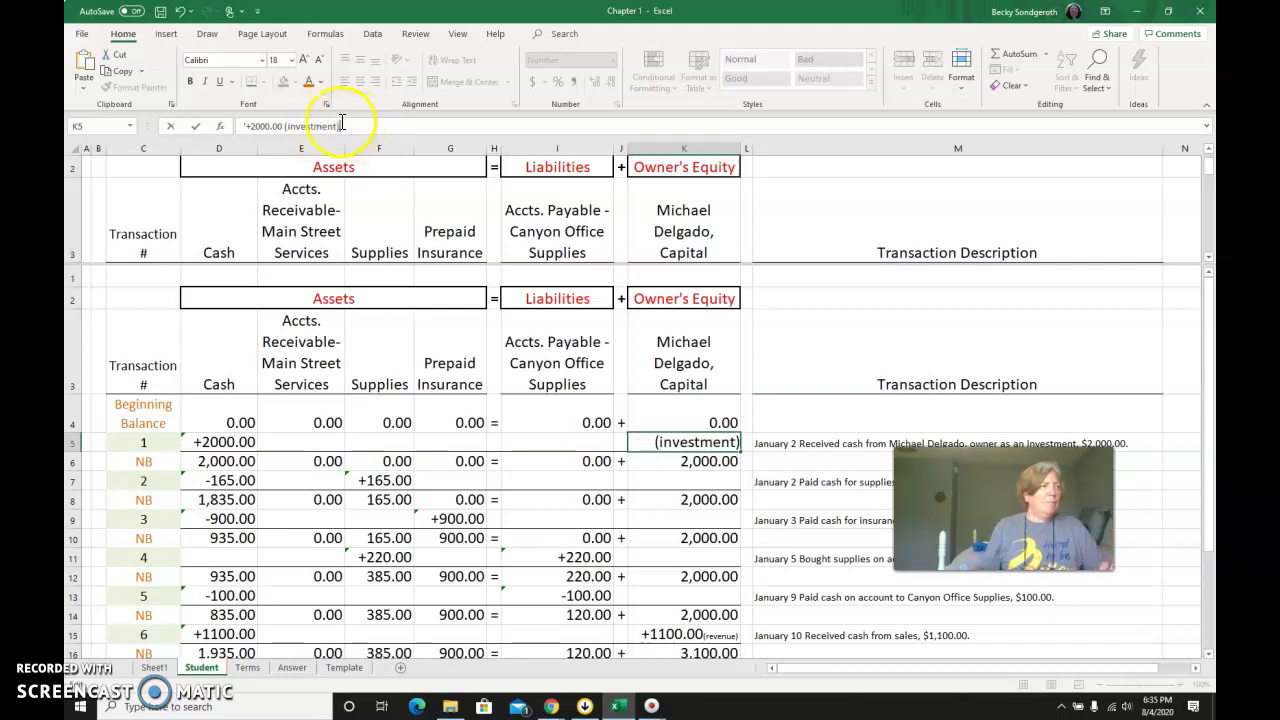
pyautogui.moveTo(340, 125); pyautogui.dragTo(288, 122)
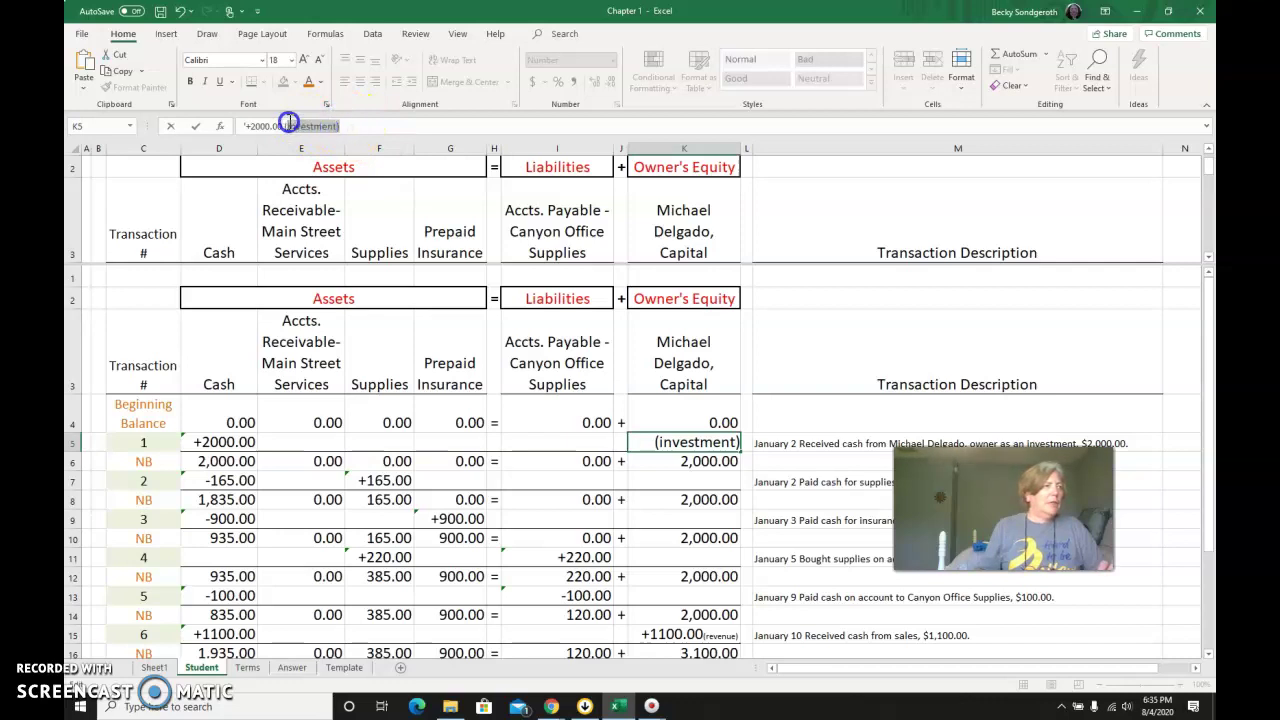
pyautogui.click(288, 65)
pyautogui.click(285, 119)
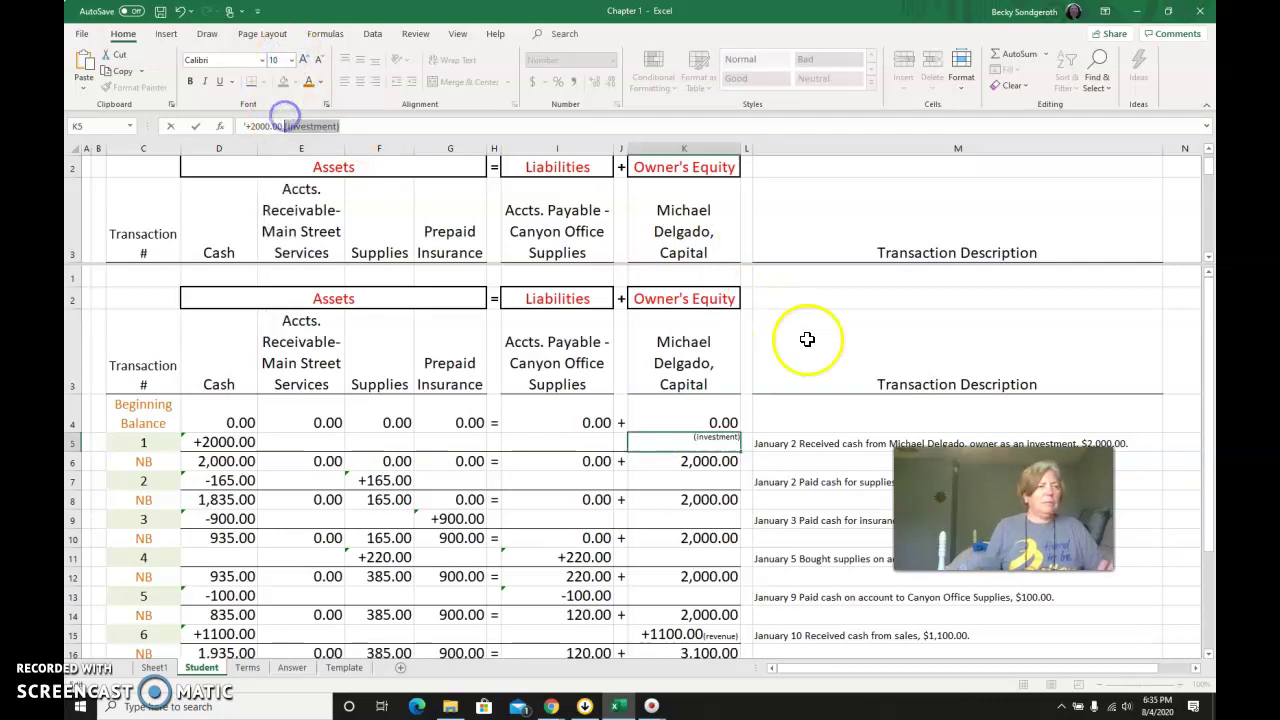
pyautogui.click(650, 440)
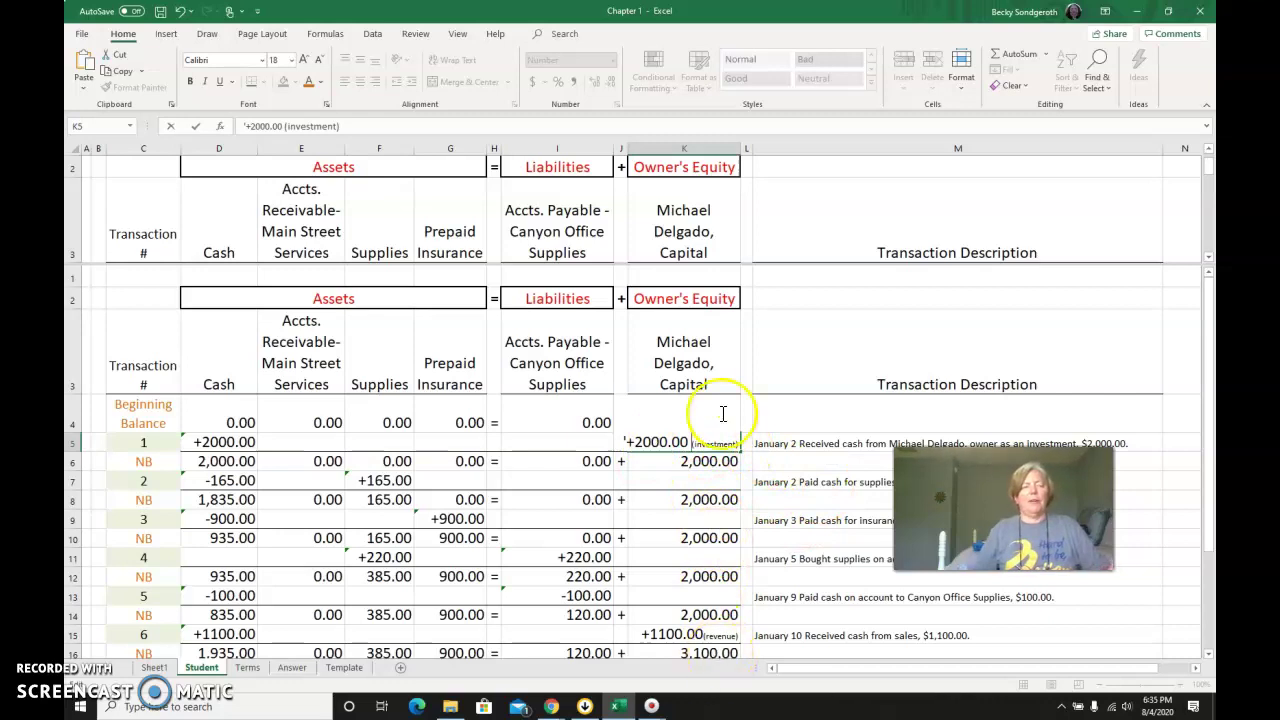
# - On the Terms sheet, copy the Realization of Revenue concept and its definition from E20:F20 to the Revenue row at E22:F22
pyautogui.click(247, 667)
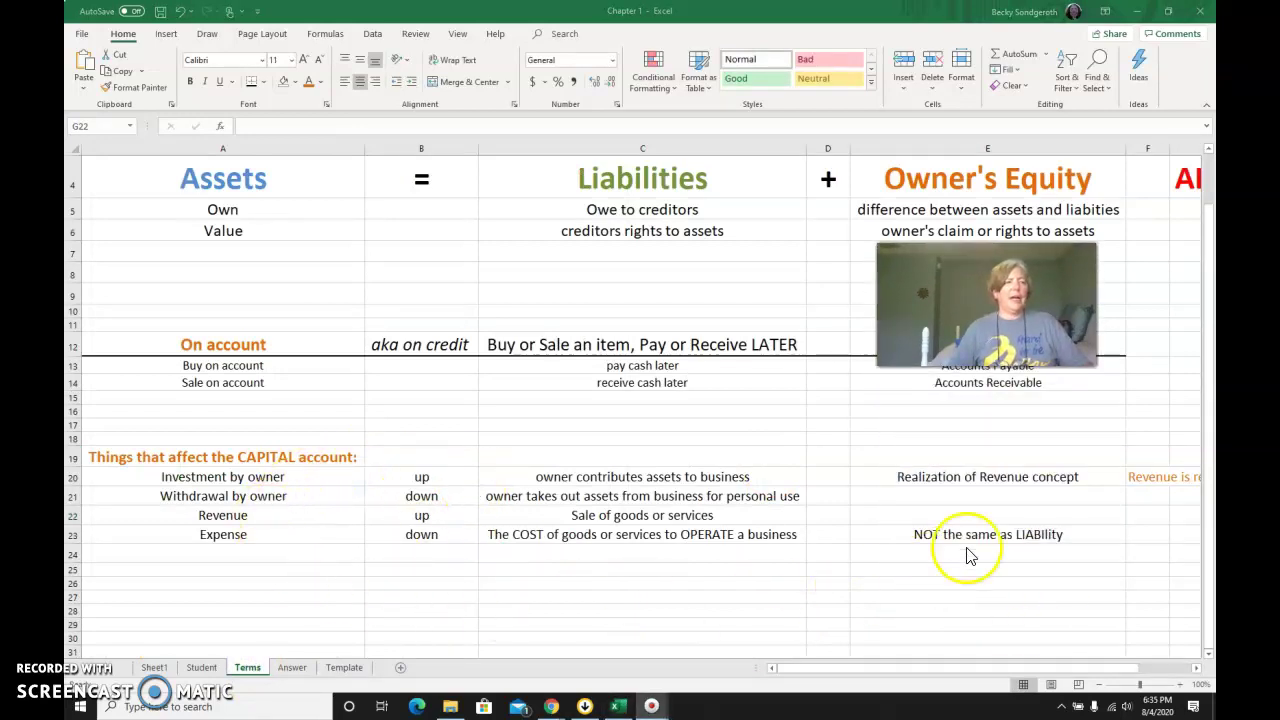
pyautogui.click(1197, 667)
pyautogui.click(1198, 668)
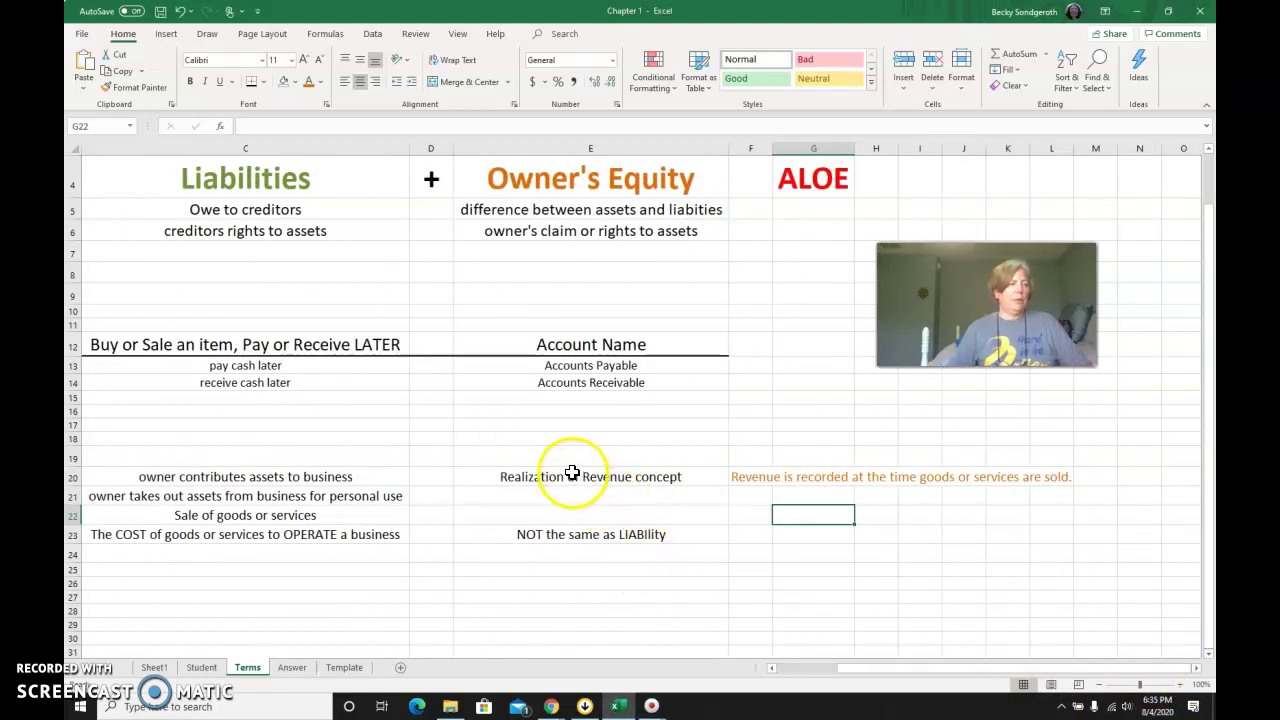
pyautogui.moveTo(569, 475); pyautogui.dragTo(743, 474)
pyautogui.click(653, 478)
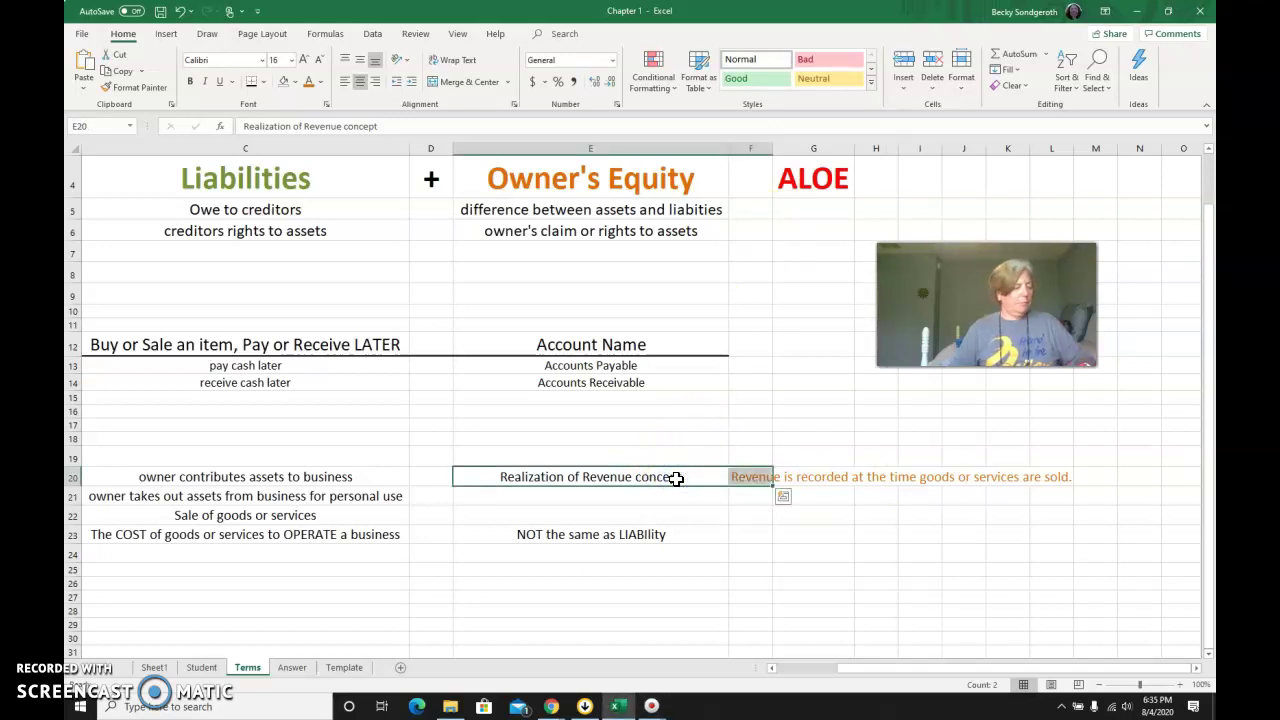
pyautogui.hotkey('ctrl', 'c')
pyautogui.click(607, 512)
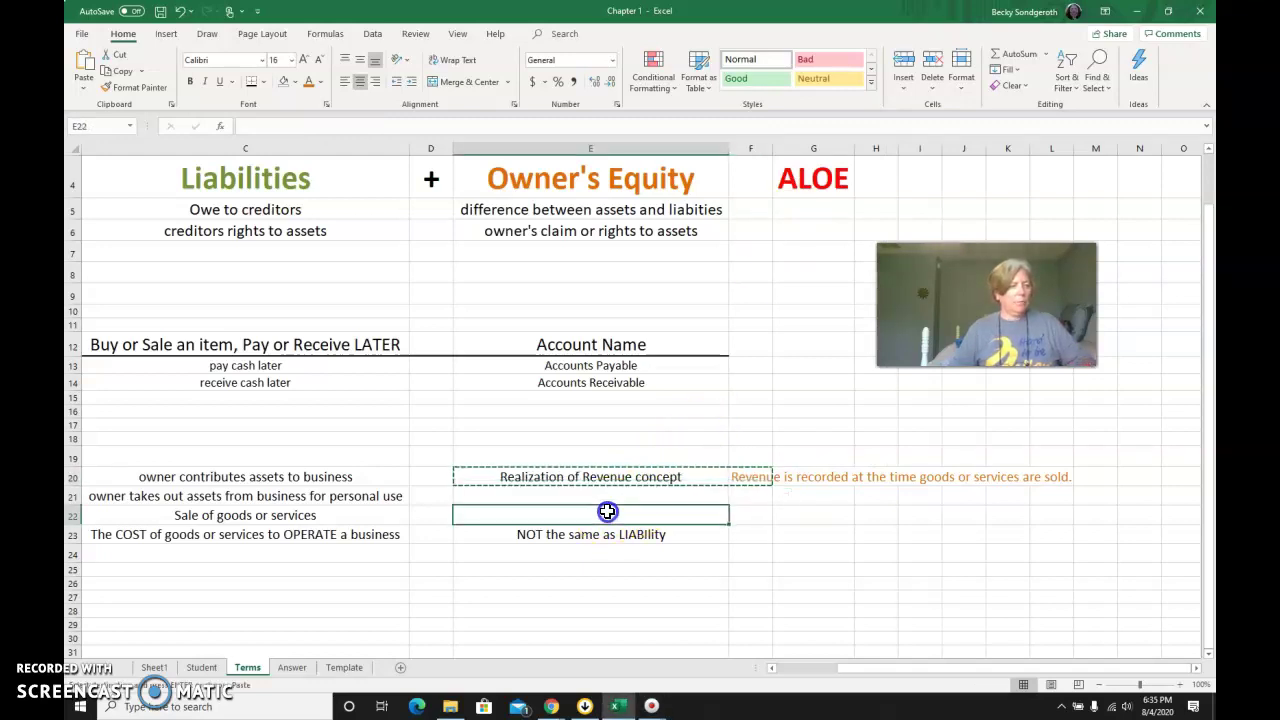
pyautogui.hotkey('ctrl', 'v')
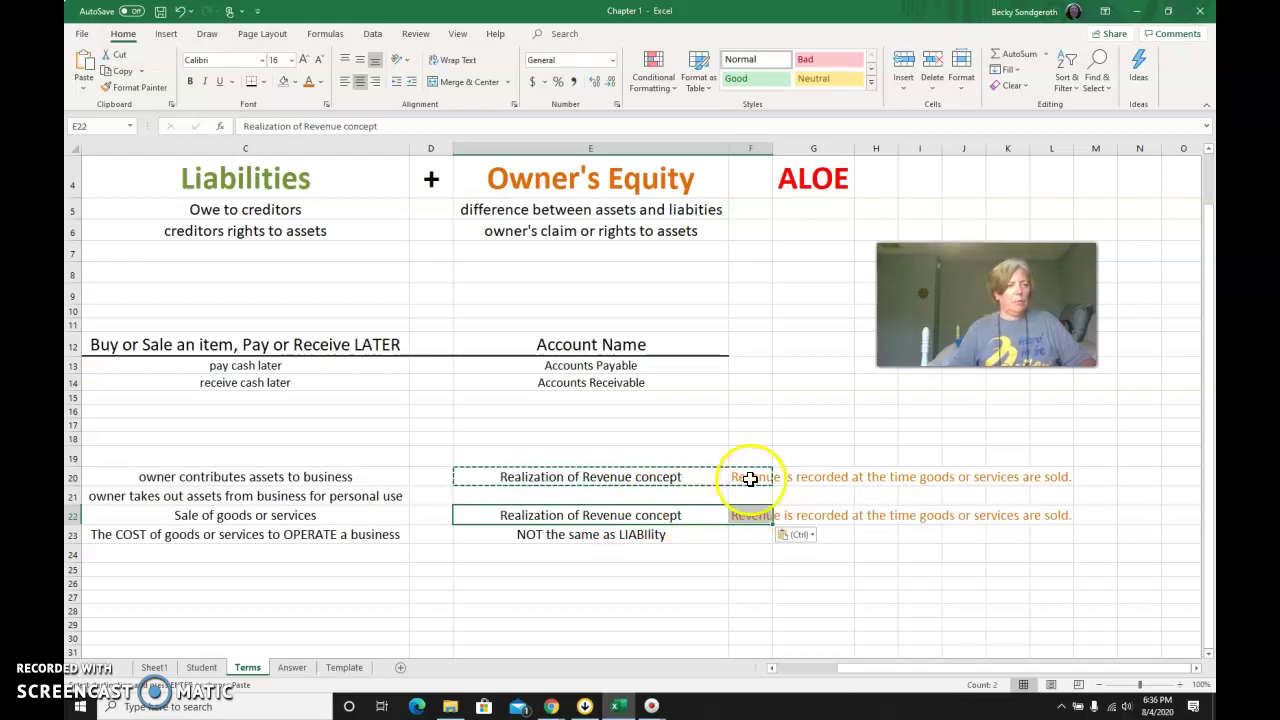
# - Clear the original Realization of Revenue concept and its definition from E20 and F20 in the Investment by owner row
pyautogui.click(605, 477)
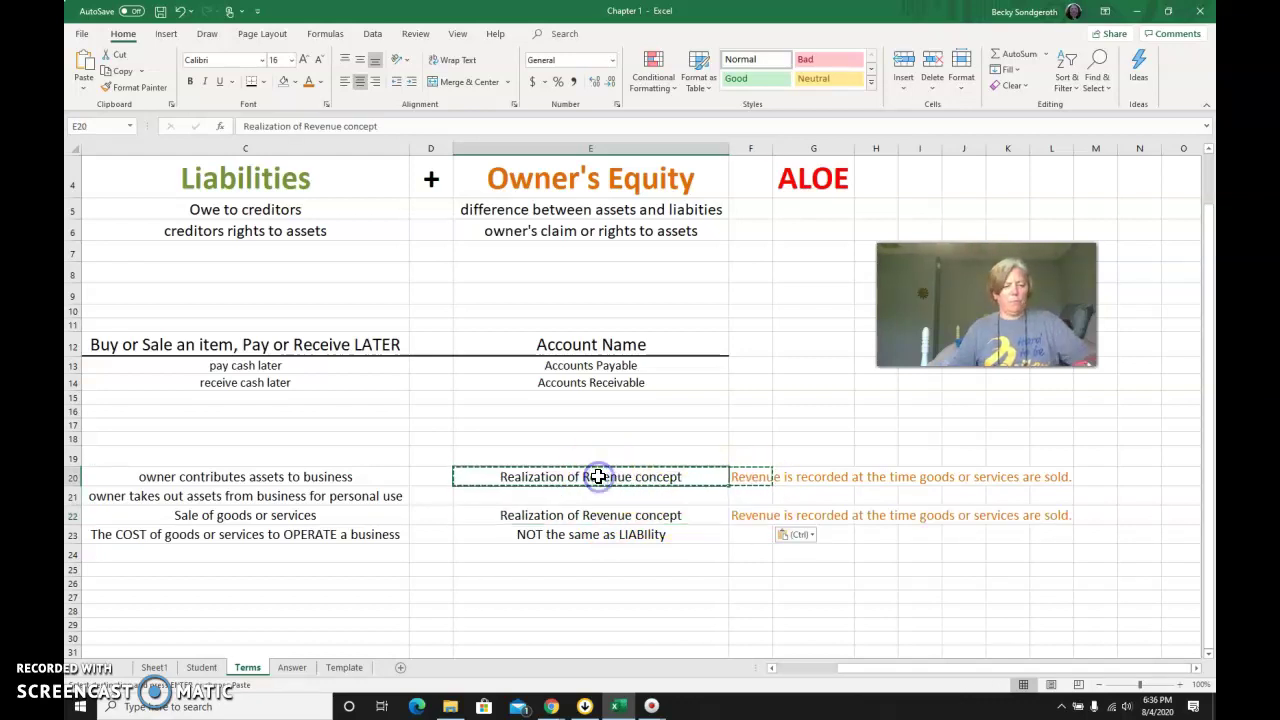
pyautogui.press('BackSpace')
pyautogui.click(746, 476)
pyautogui.press('Delete')
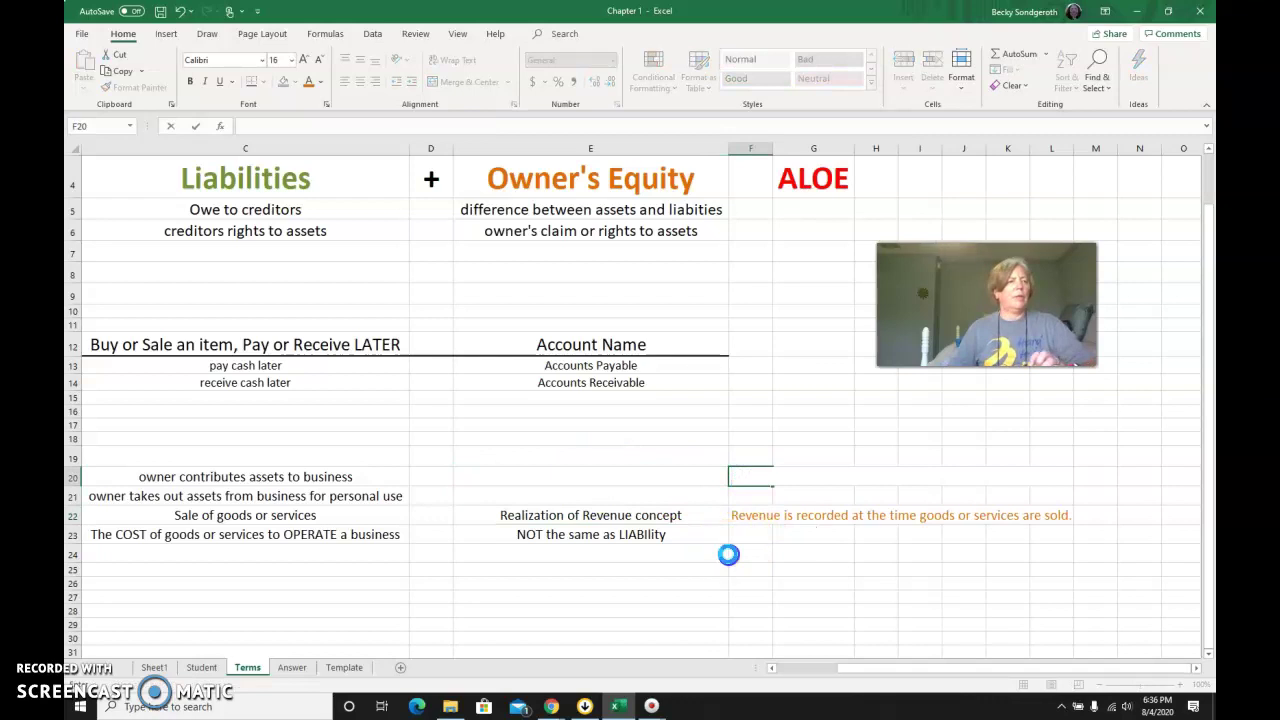
pyautogui.click(726, 554)
pyautogui.click(642, 515)
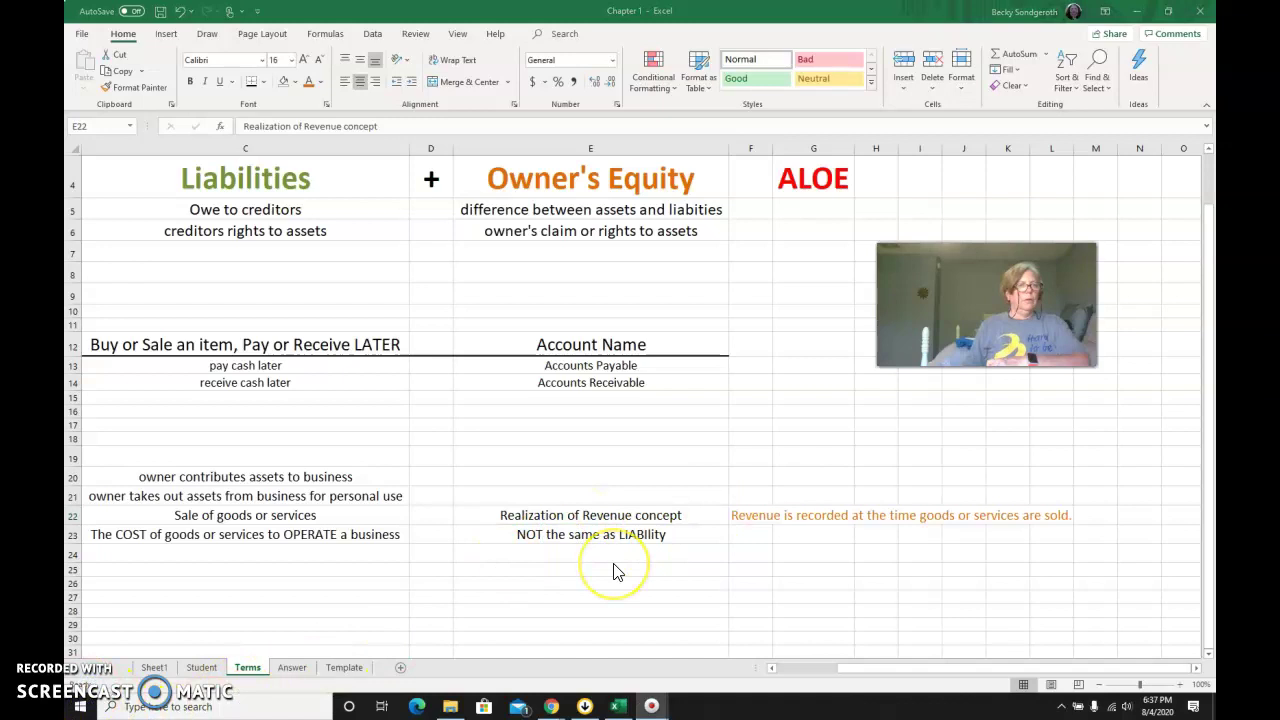
# - Review the Terms sheet from the capital account notes back to the Assets, Liabilities and Owner's Equity headings
pyautogui.scroll(-1, 614, 571)
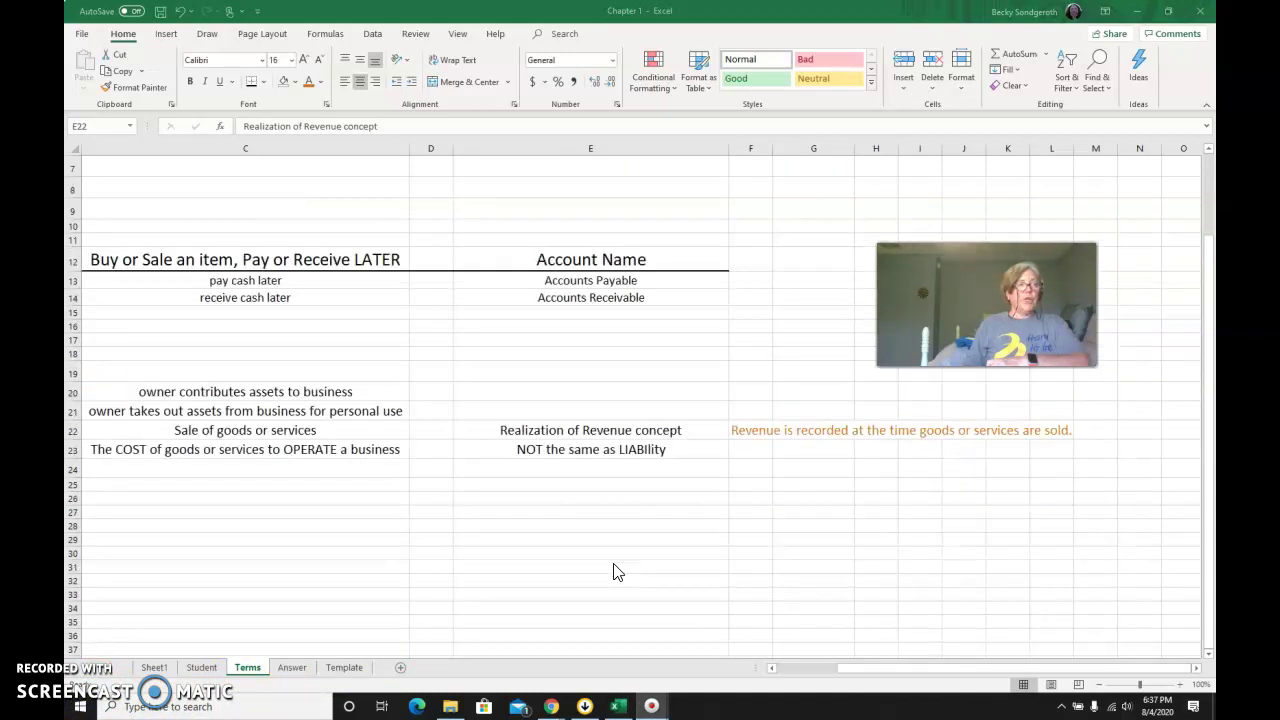
pyautogui.scroll(-1, 614, 571)
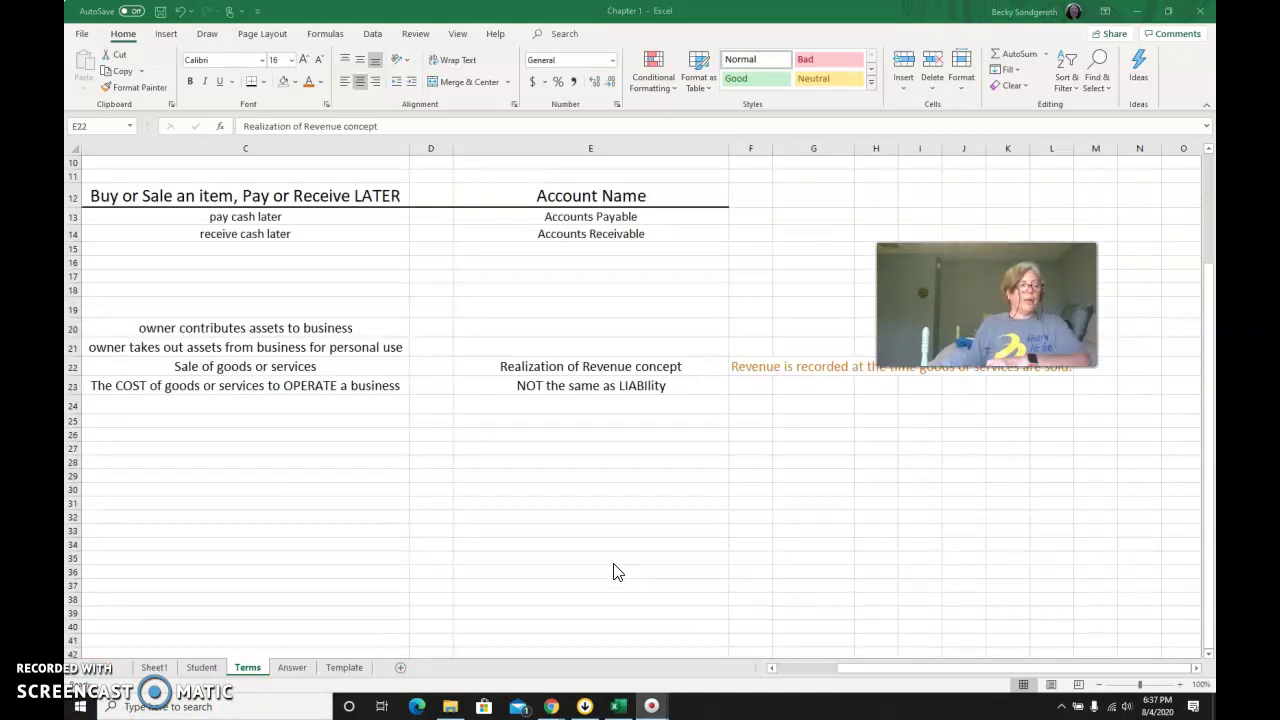
pyautogui.scroll(-1, 614, 571)
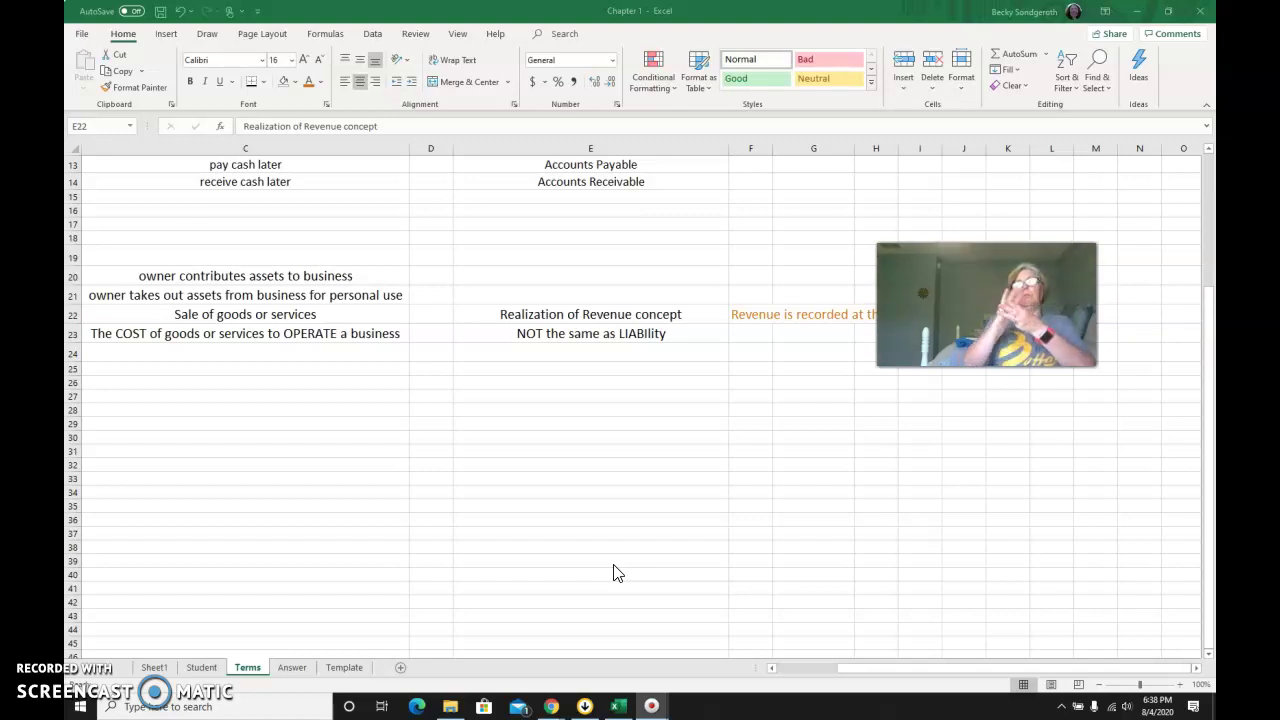
pyautogui.scroll(4, 613, 570)
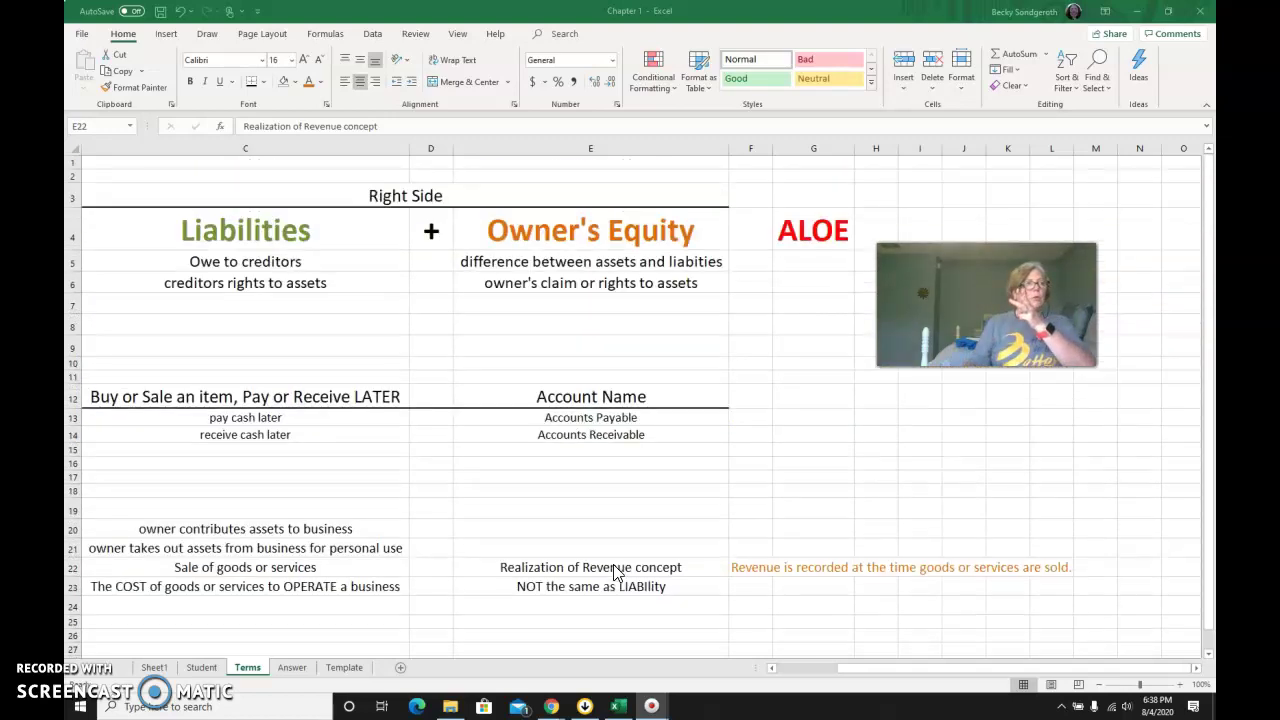
pyautogui.click(280, 355)
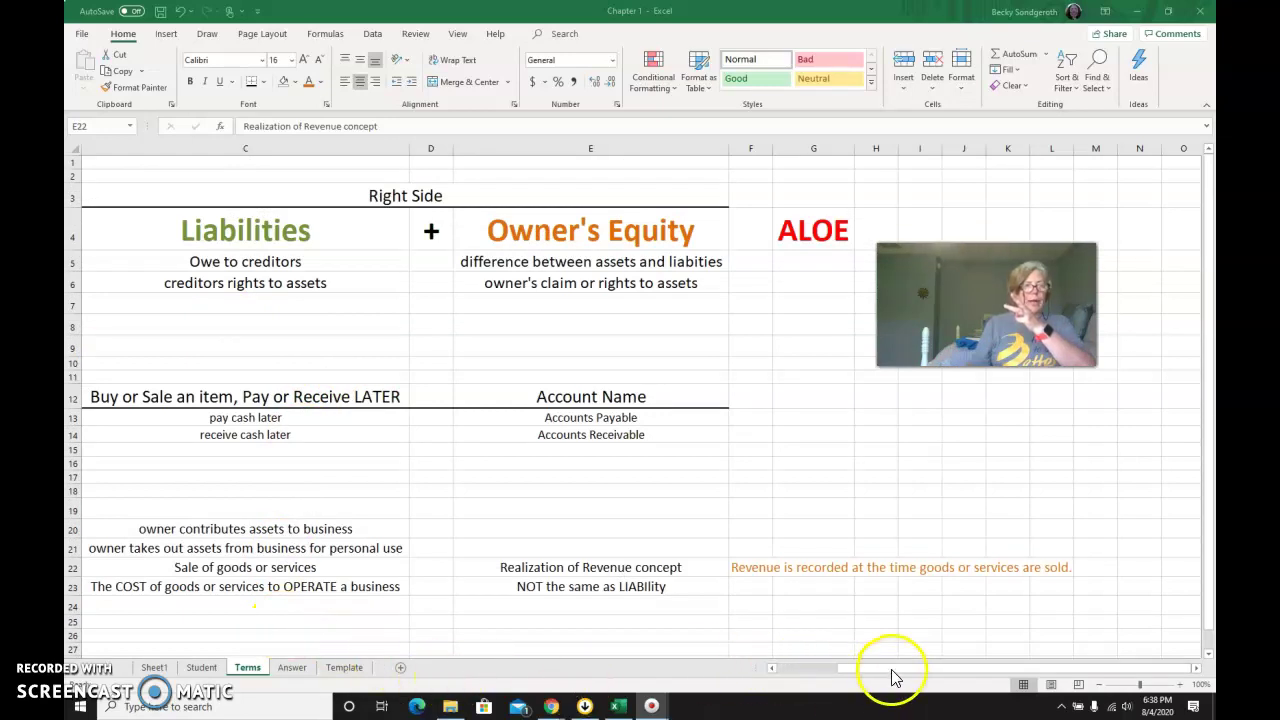
pyautogui.click(828, 670)
pyautogui.moveTo(828, 670); pyautogui.dragTo(790, 673)
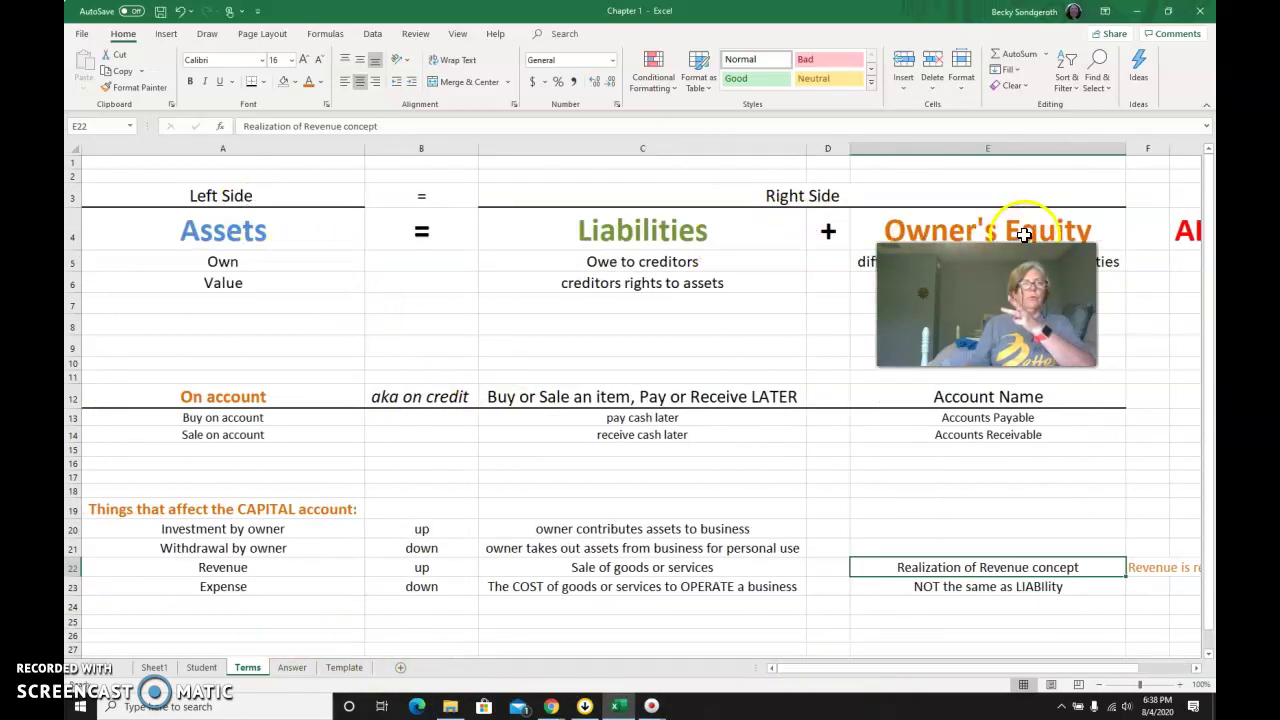